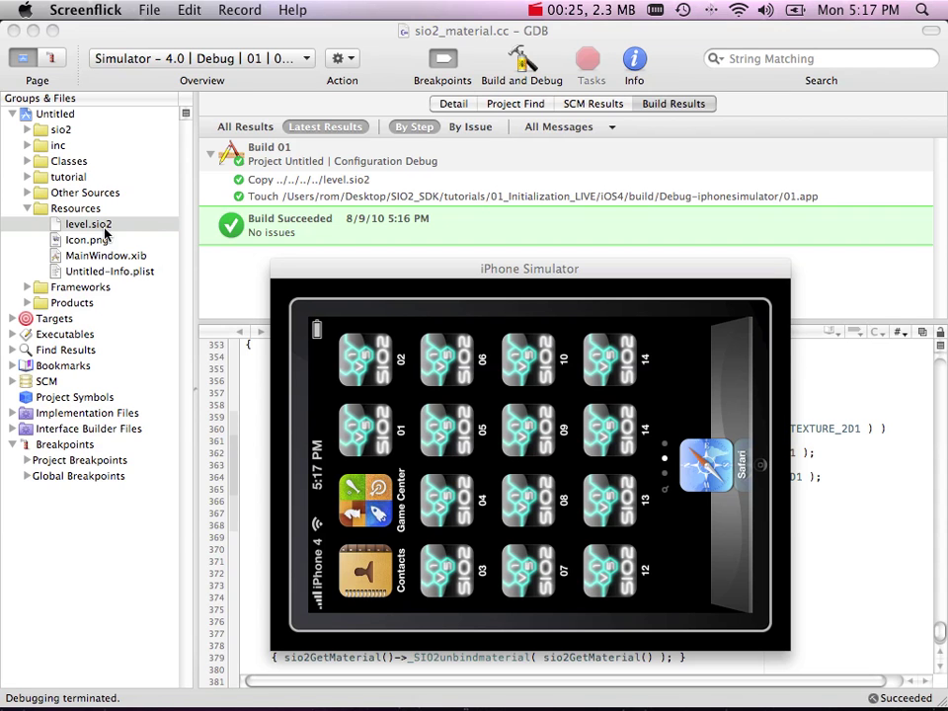
Build and debug the project in the iPhone Simulator and move the simulator window into the Blender workspace.
{"action": "left_click", "coordinate": [523, 61]}
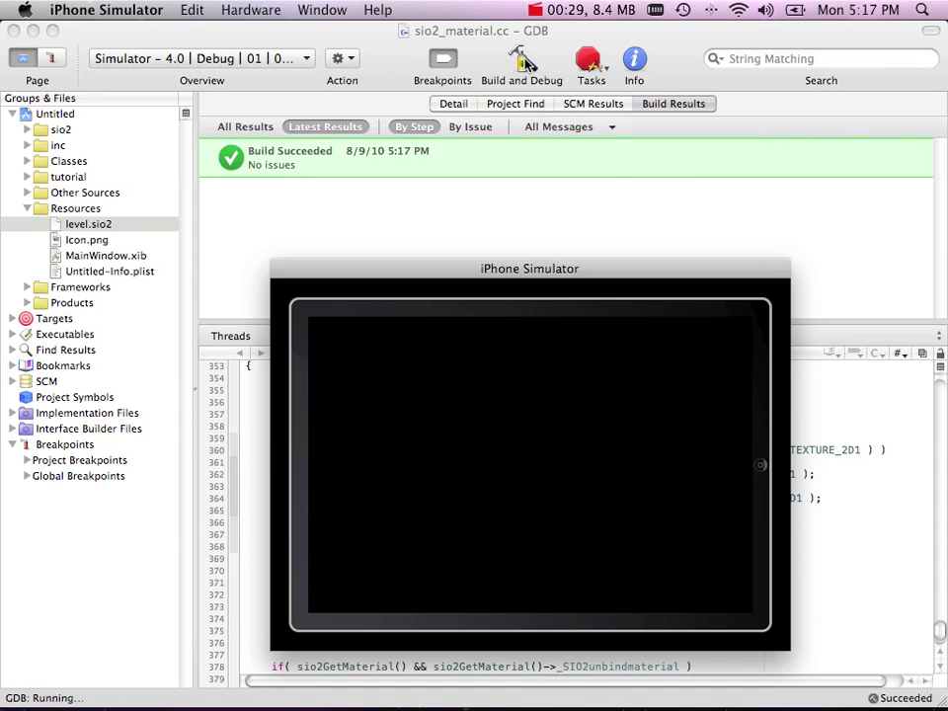
{"action": "mouse_move", "coordinate": [913, 53]}
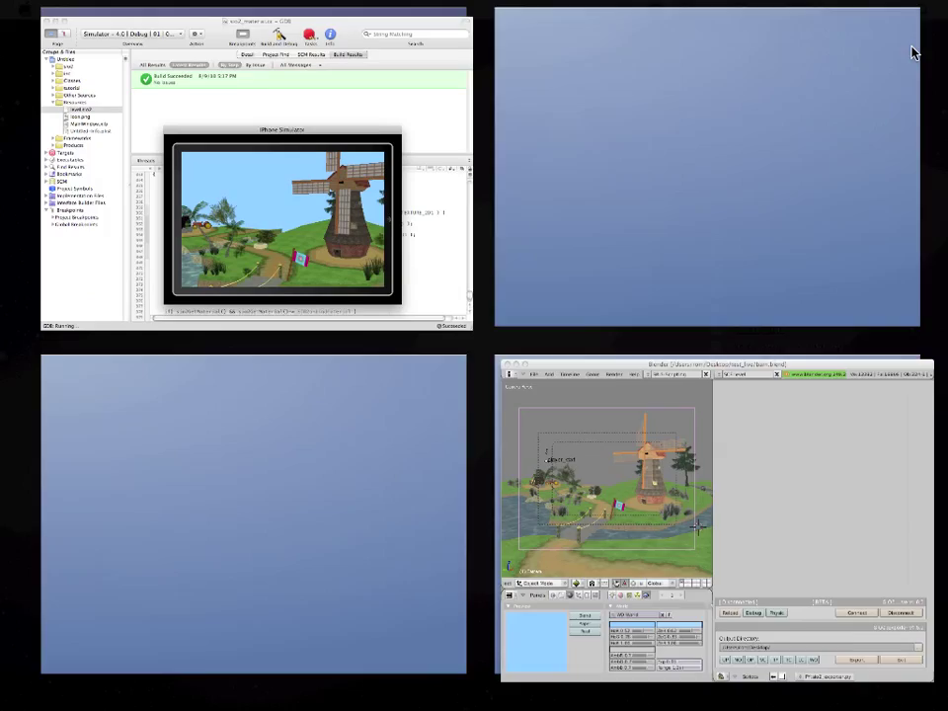
{"action": "left_click", "coordinate": [752, 450]}
{"action": "key", "text": "F8"}
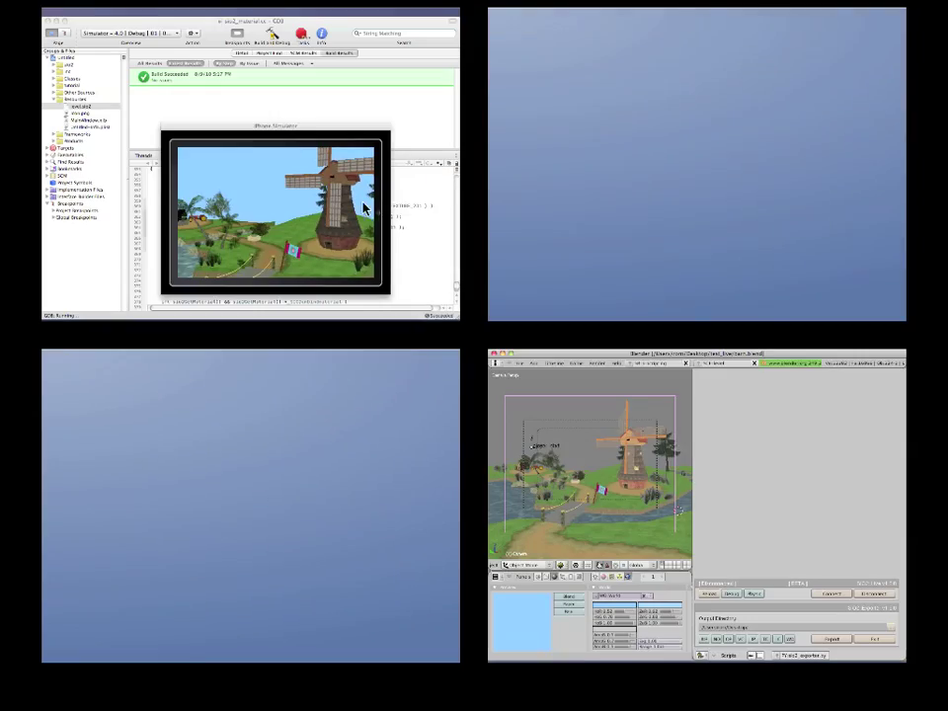
{"action": "left_click_drag", "start_coordinate": [364, 207], "coordinate": [803, 448]}
{"action": "left_click", "coordinate": [803, 449]}
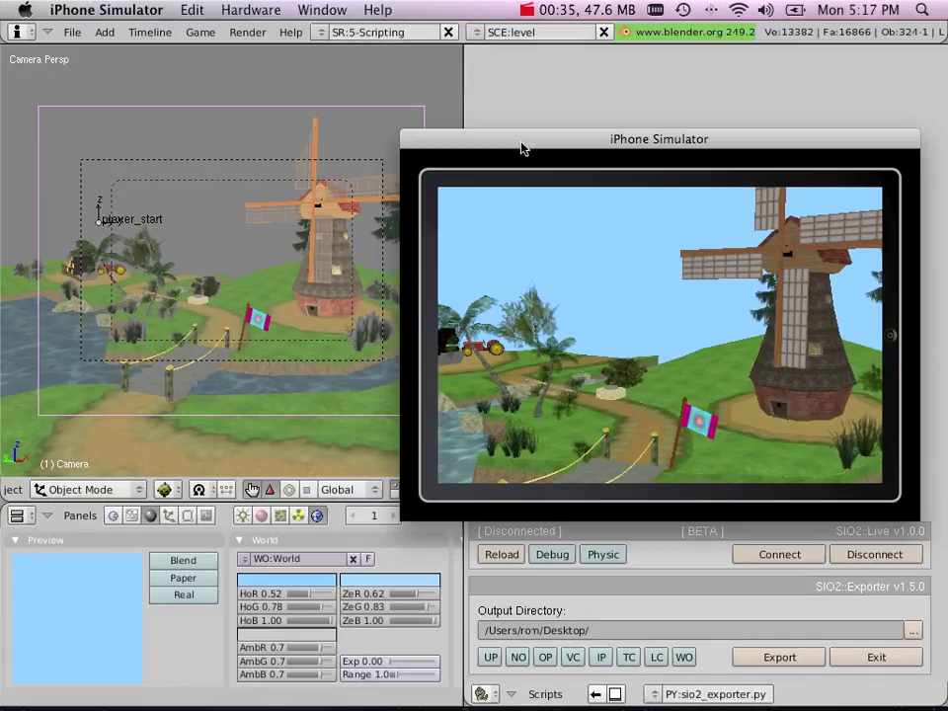
Reposition the simulator window beside the 3D view, keep it afloat, and connect SIO2 Live to it from Blender.
{"action": "left_click_drag", "start_coordinate": [524, 148], "coordinate": [563, 92]}
{"action": "left_click", "coordinate": [310, 10]}
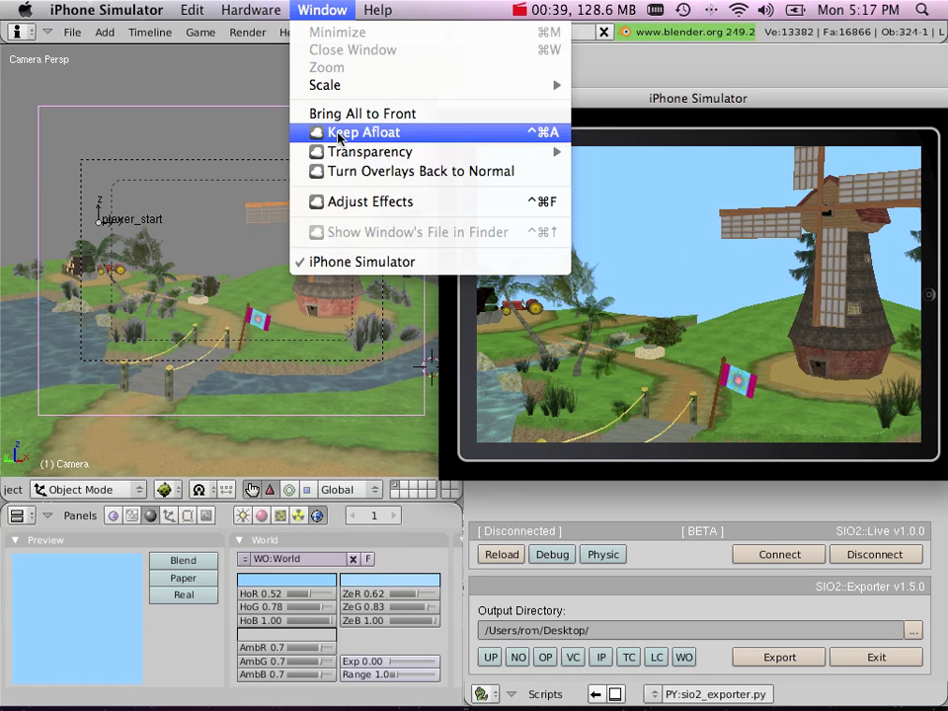
{"action": "left_click", "coordinate": [341, 133]}
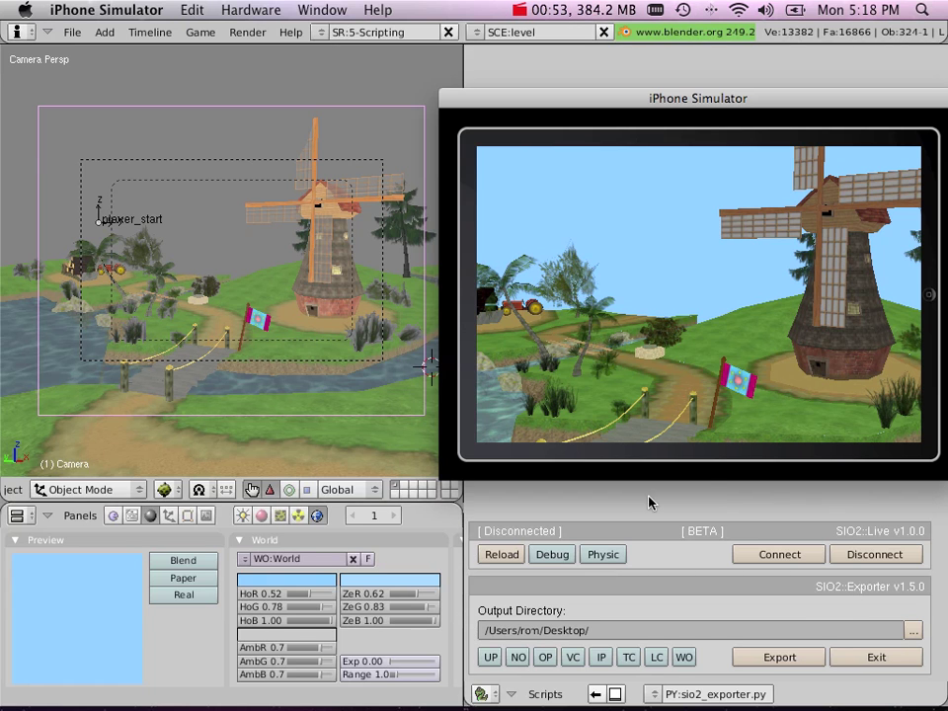
{"action": "left_click", "coordinate": [768, 555]}
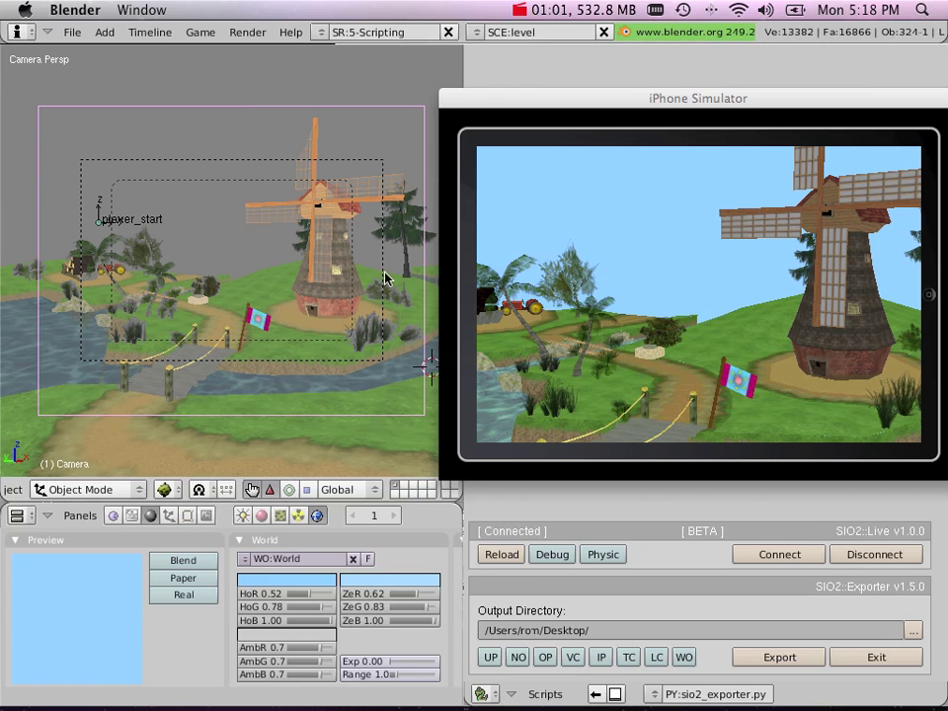
Set the scene camera's lens to 65.
{"action": "left_click", "coordinate": [171, 516]}
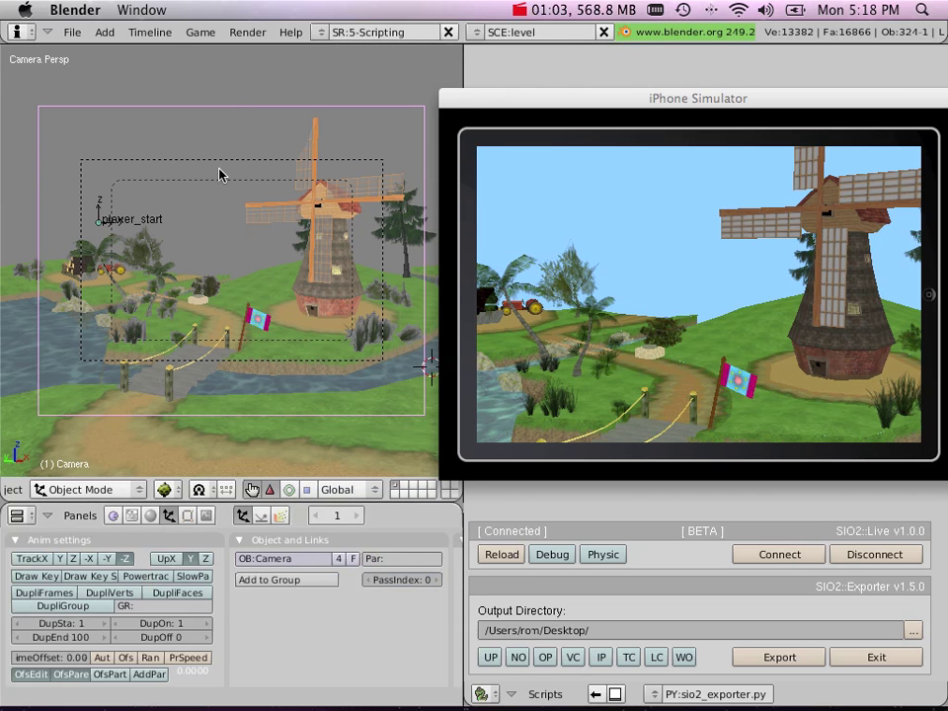
{"action": "left_click", "coordinate": [187, 516]}
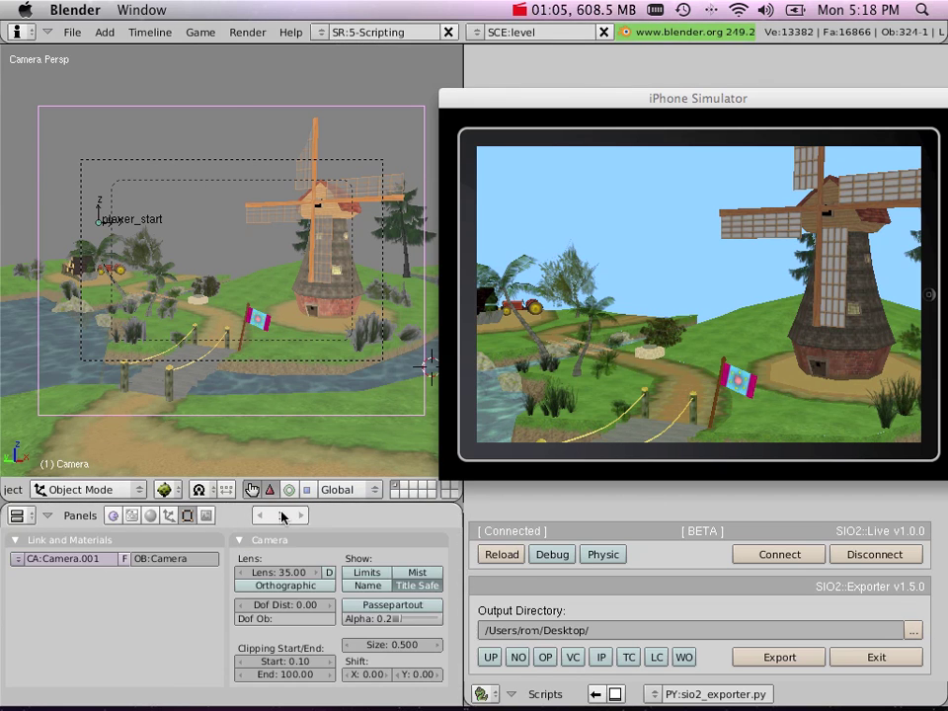
{"action": "left_click_drag", "start_coordinate": [324, 573], "coordinate": [296, 568]}
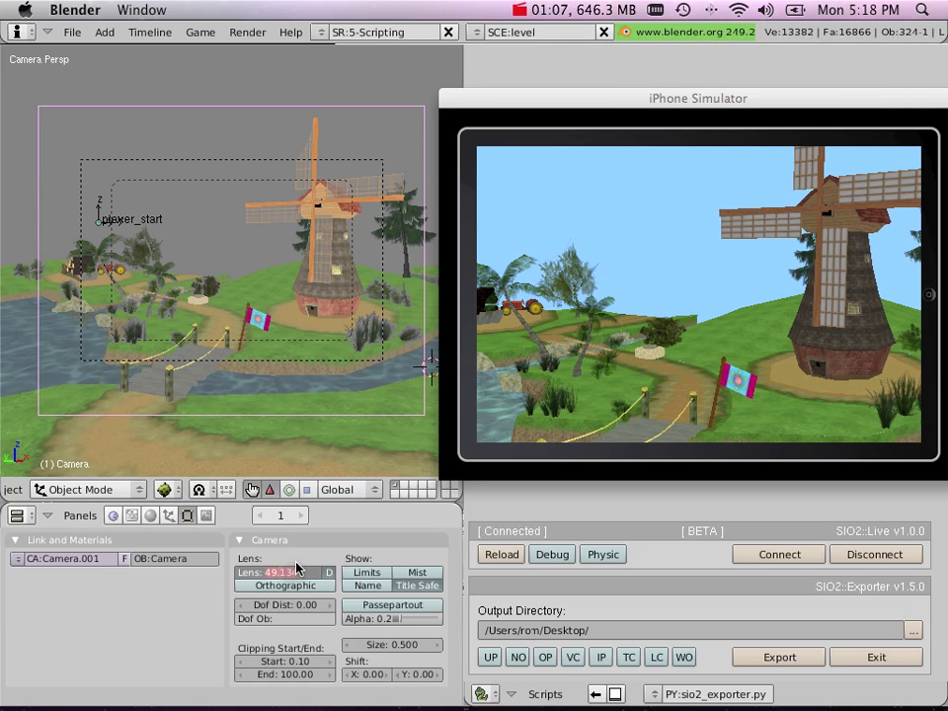
{"action": "type", "text": "65"}
{"action": "key", "text": "Return"}
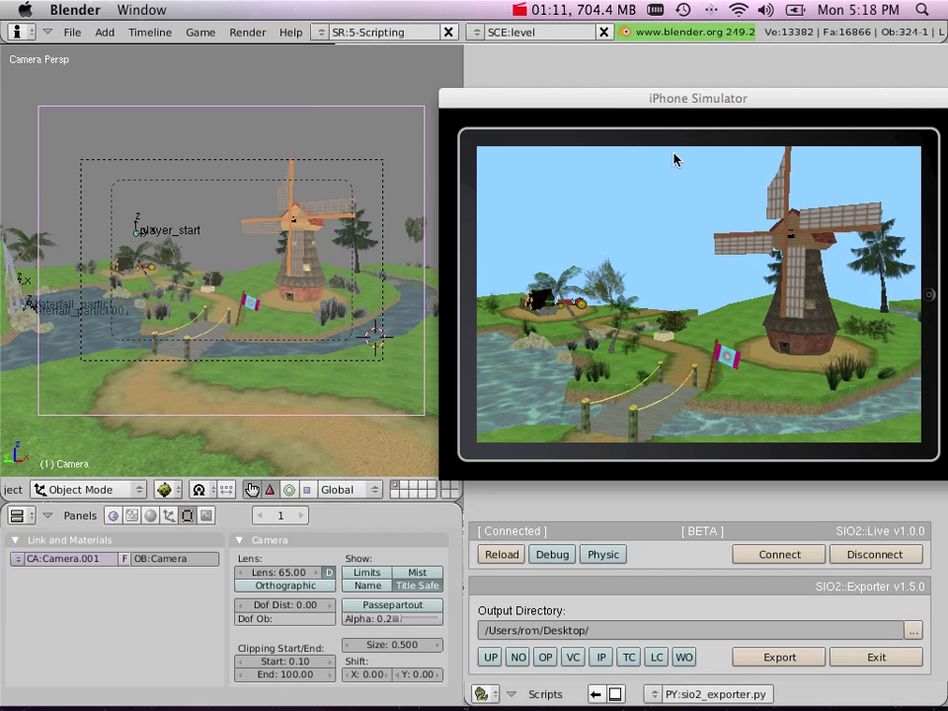
Set the camera's clipping start to 1 and clipping end to 500.
{"action": "left_click", "coordinate": [287, 662]}
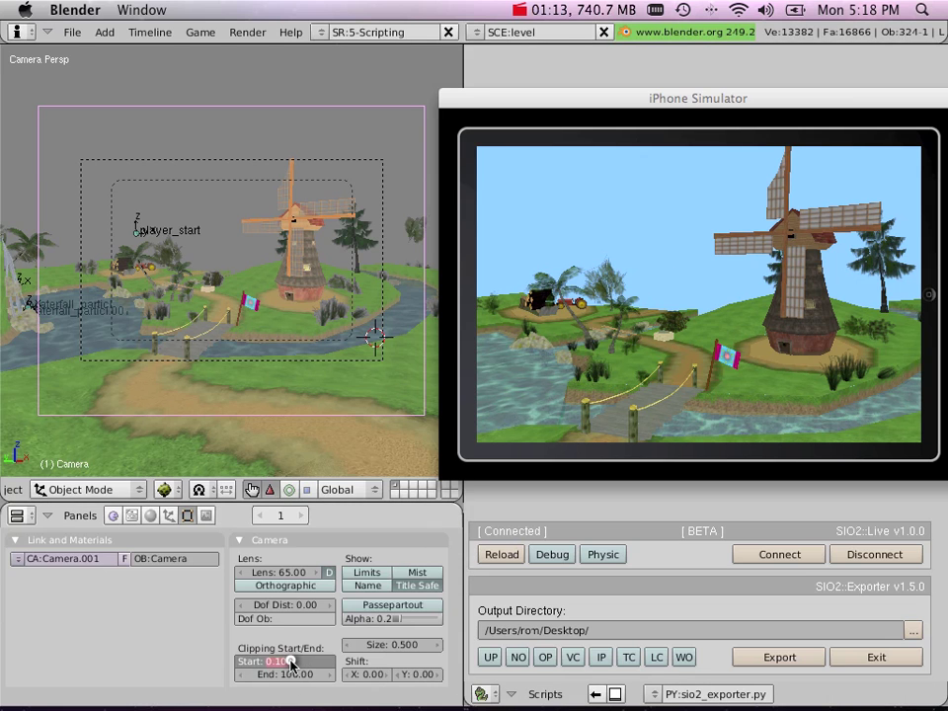
{"action": "type", "text": "1"}
{"action": "key", "text": "Return"}
{"action": "left_click", "coordinate": [286, 675]}
{"action": "type", "text": "5"}
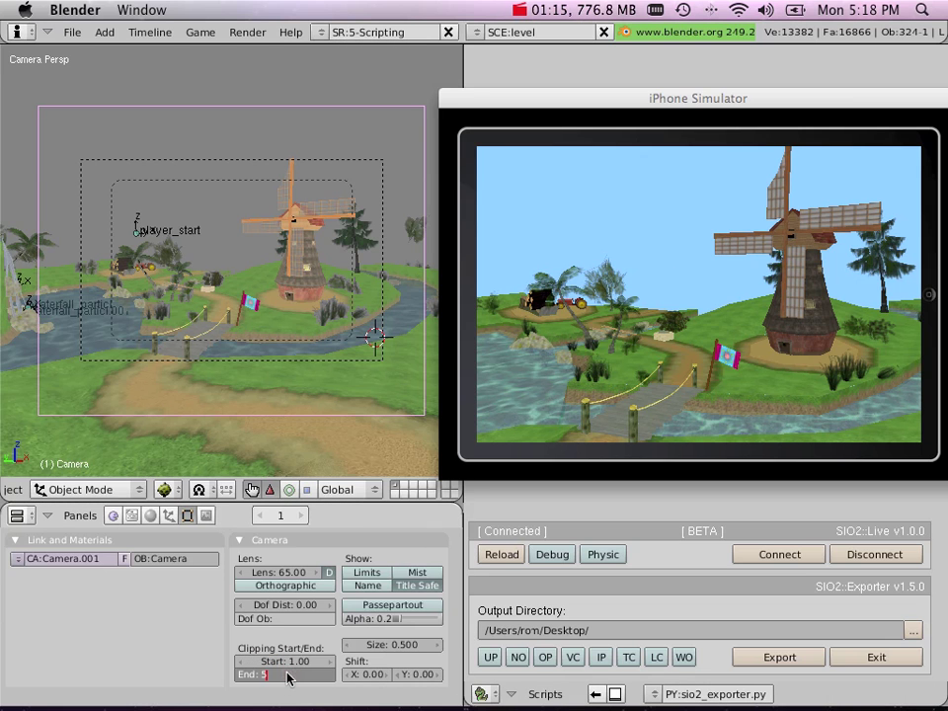
{"action": "type", "text": "00"}
{"action": "key", "text": "Return"}
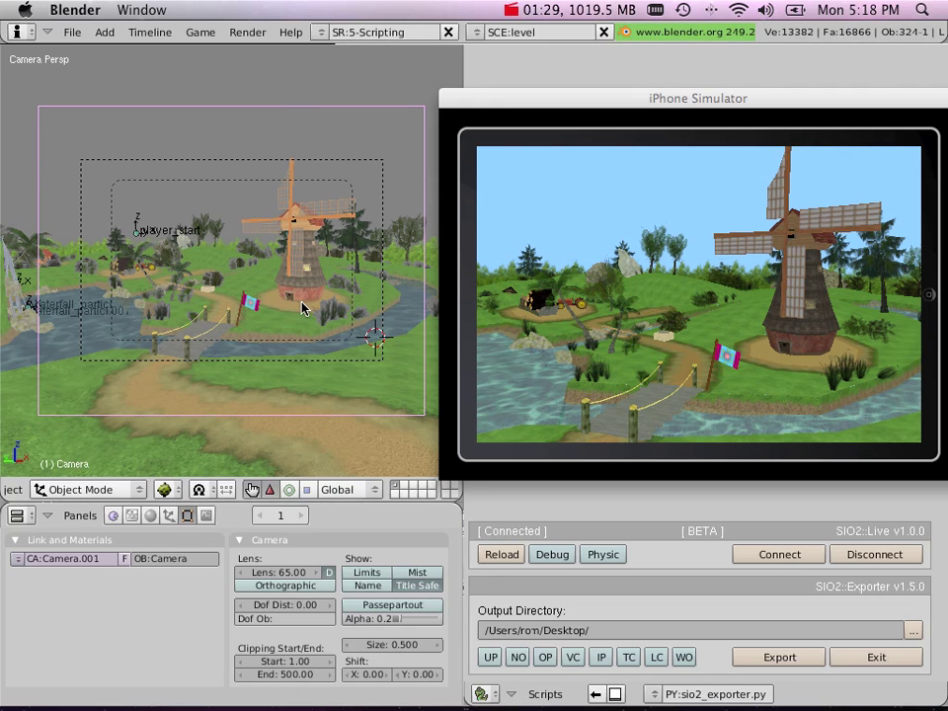
Enable Mist in the world settings and raise its distance to about 153.12.
{"action": "left_click", "coordinate": [151, 517]}
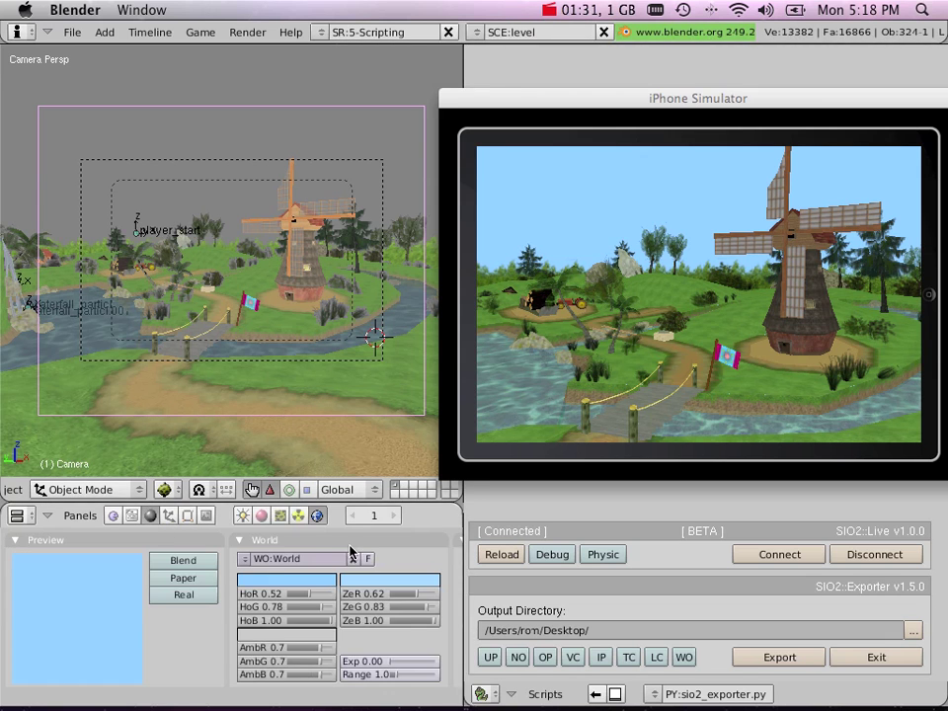
{"action": "scroll", "coordinate": [351, 554], "scroll_direction": "right", "scroll_amount": 5}
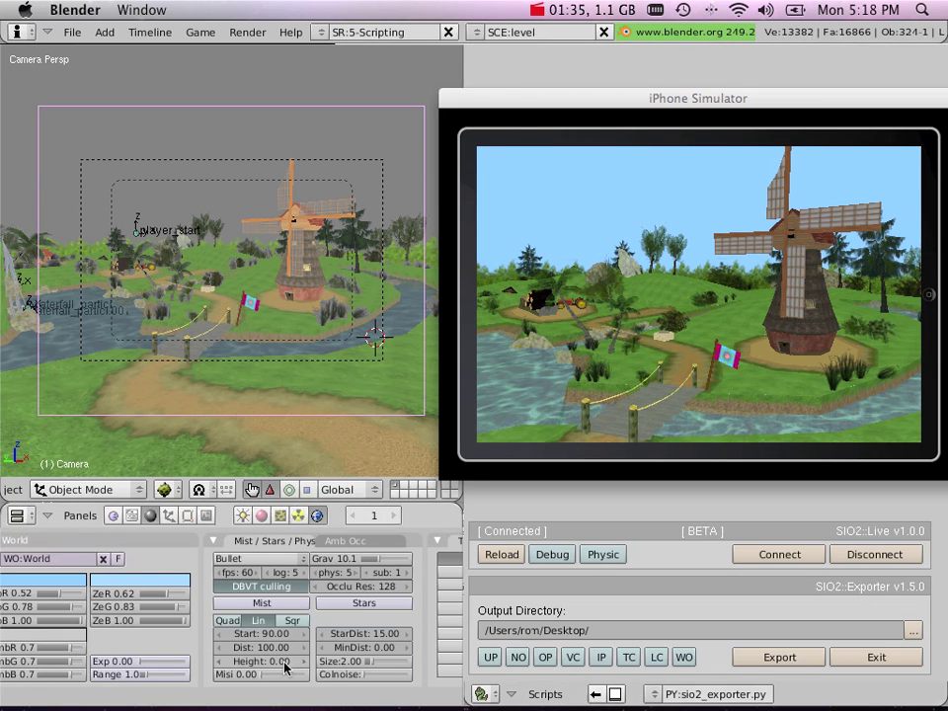
{"action": "left_click", "coordinate": [261, 604]}
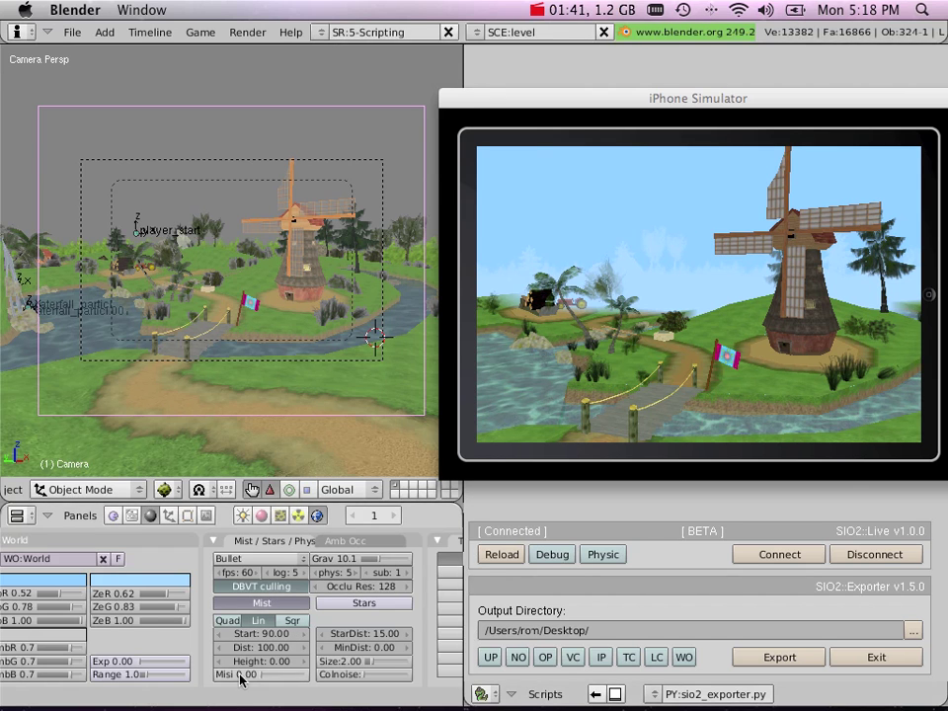
{"action": "mouse_move", "coordinate": [255, 648]}
{"action": "left_mouse_down"}
{"action": "mouse_move", "coordinate": [223, 653]}
{"action": "mouse_move", "coordinate": [271, 657]}
{"action": "left_mouse_up"}
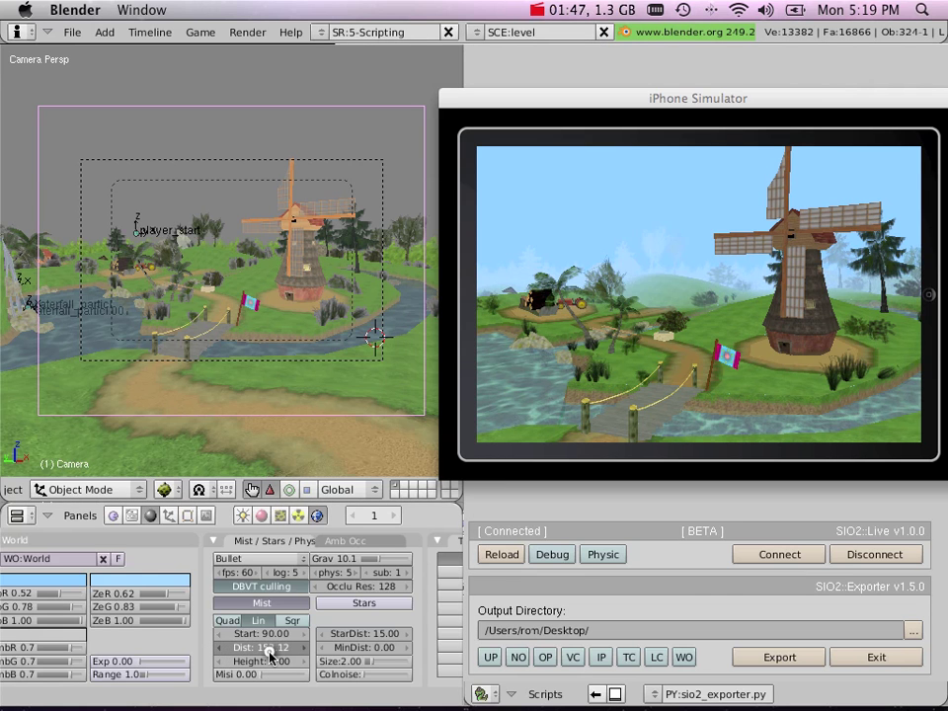
Try the Sqr mist progression with a mist intensity of 0.01, and return the progression to Lin.
{"action": "left_click", "coordinate": [293, 621]}
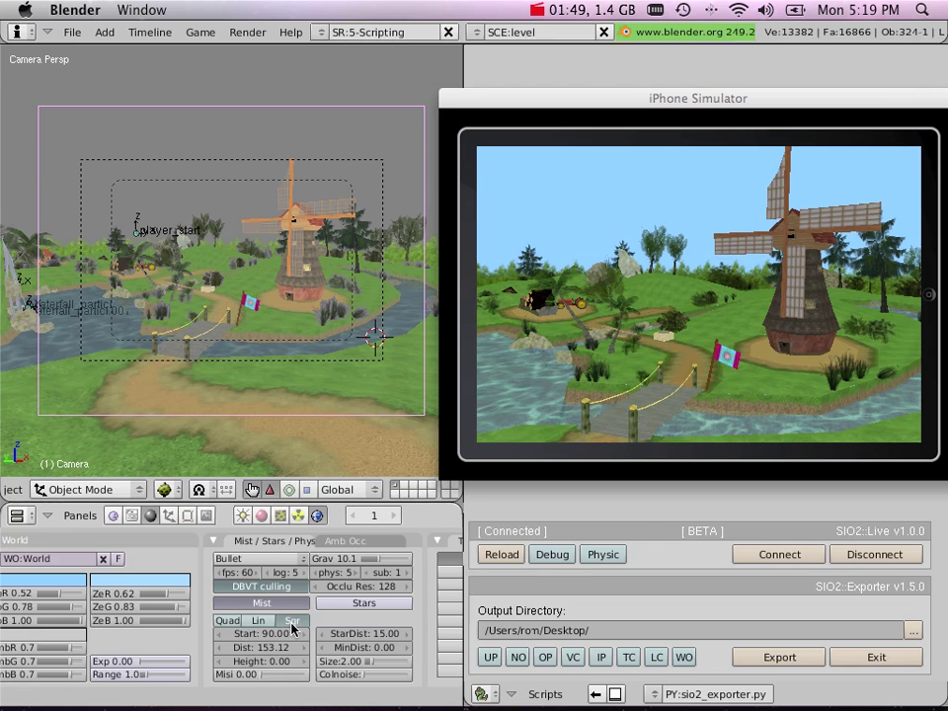
{"action": "mouse_move", "coordinate": [268, 675]}
{"action": "left_mouse_down"}
{"action": "mouse_move", "coordinate": [278, 678]}
{"action": "mouse_move", "coordinate": [268, 685]}
{"action": "left_mouse_up"}
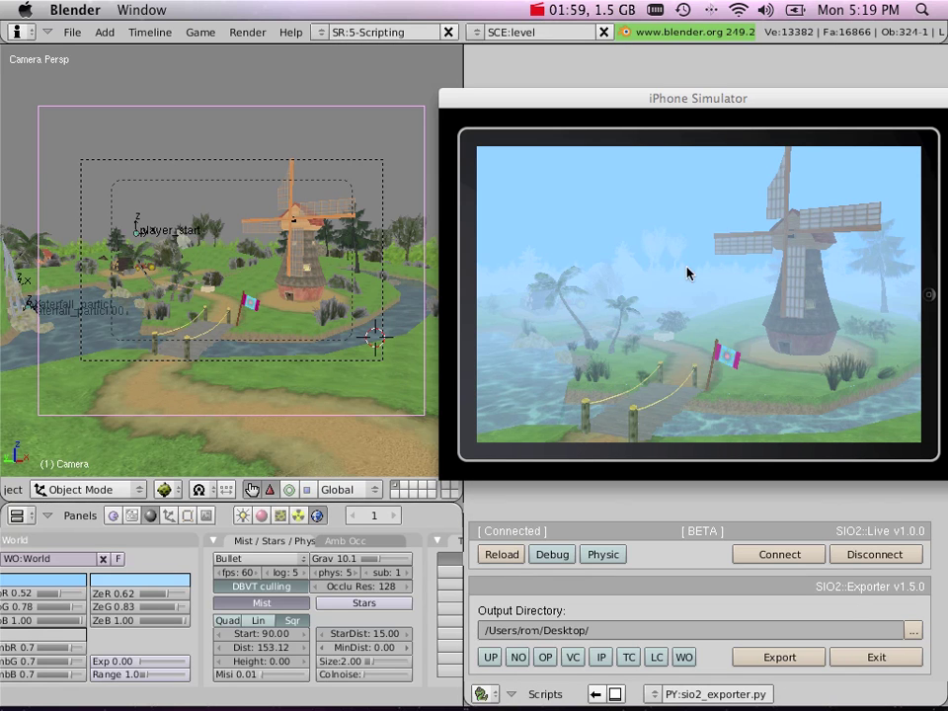
{"action": "left_click", "coordinate": [253, 622]}
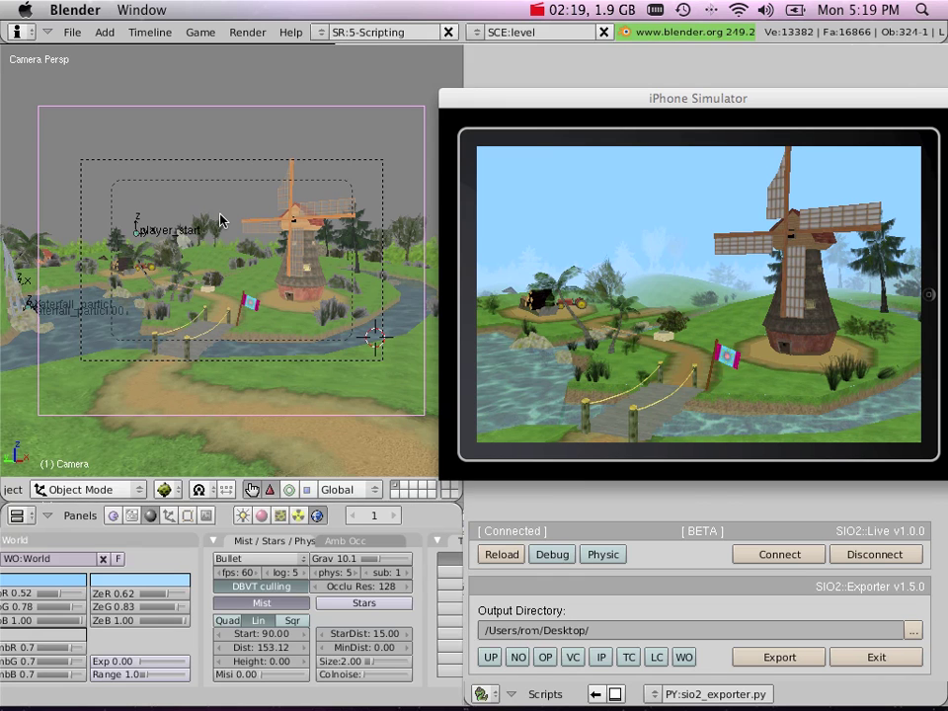
Fly the camera in close to the pig flag beside the bridge.
{"action": "key", "text": "shift+f"}
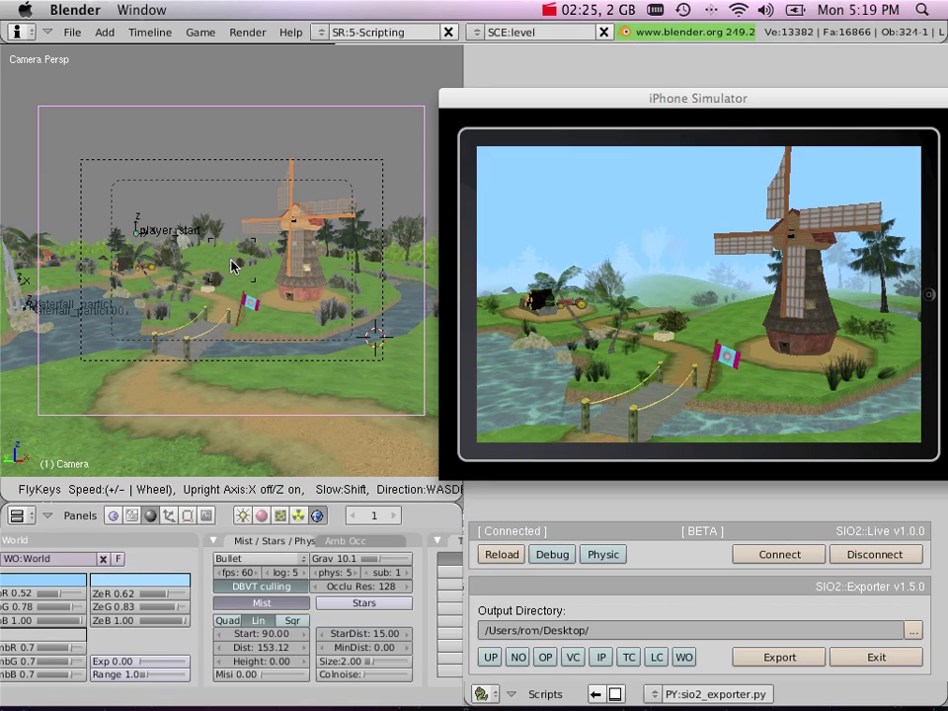
{"action": "scroll", "coordinate": [234, 267], "scroll_direction": "up", "scroll_amount": 1}
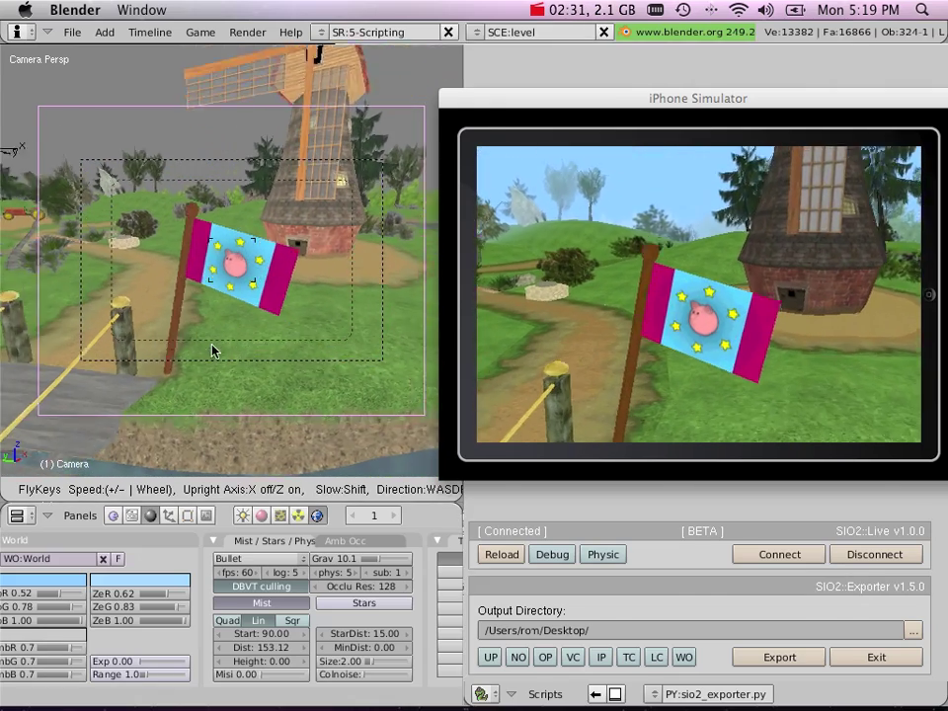
{"action": "left_click", "coordinate": [229, 289]}
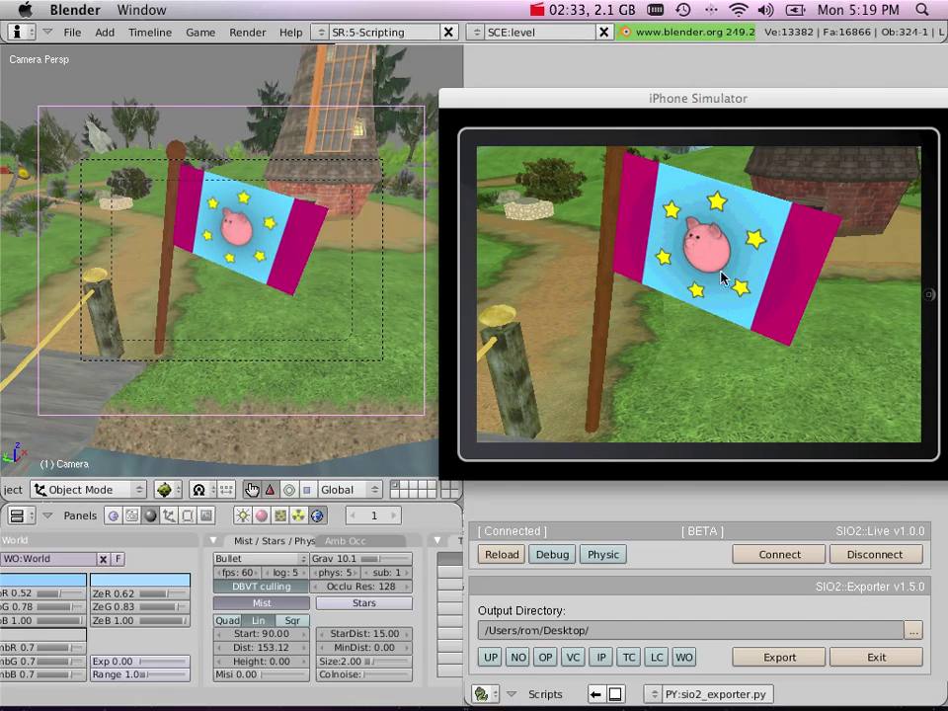
Set the flag material's texture blending to Color and lower its alpha to about 0.616.
{"action": "right_click", "coordinate": [276, 250]}
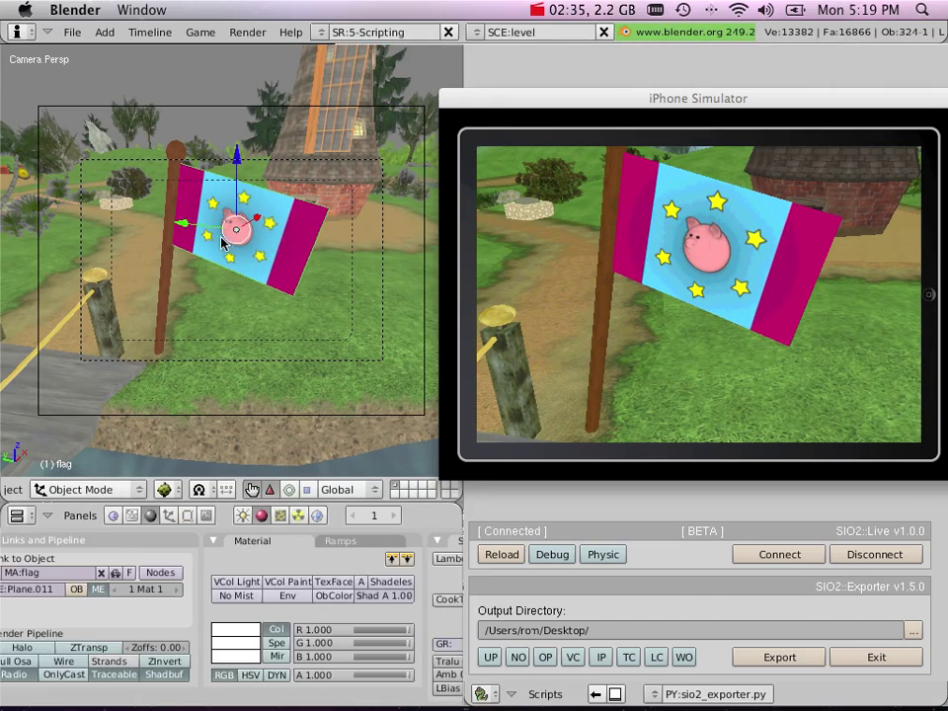
{"action": "scroll", "coordinate": [198, 563], "scroll_direction": "right", "scroll_amount": 5}
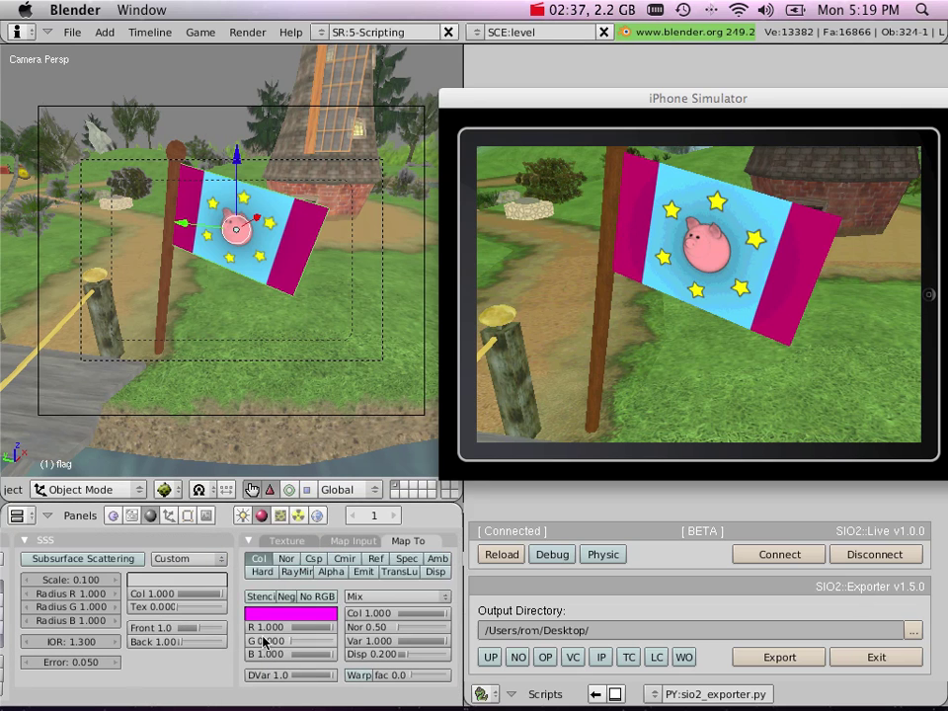
{"action": "left_click", "coordinate": [376, 597]}
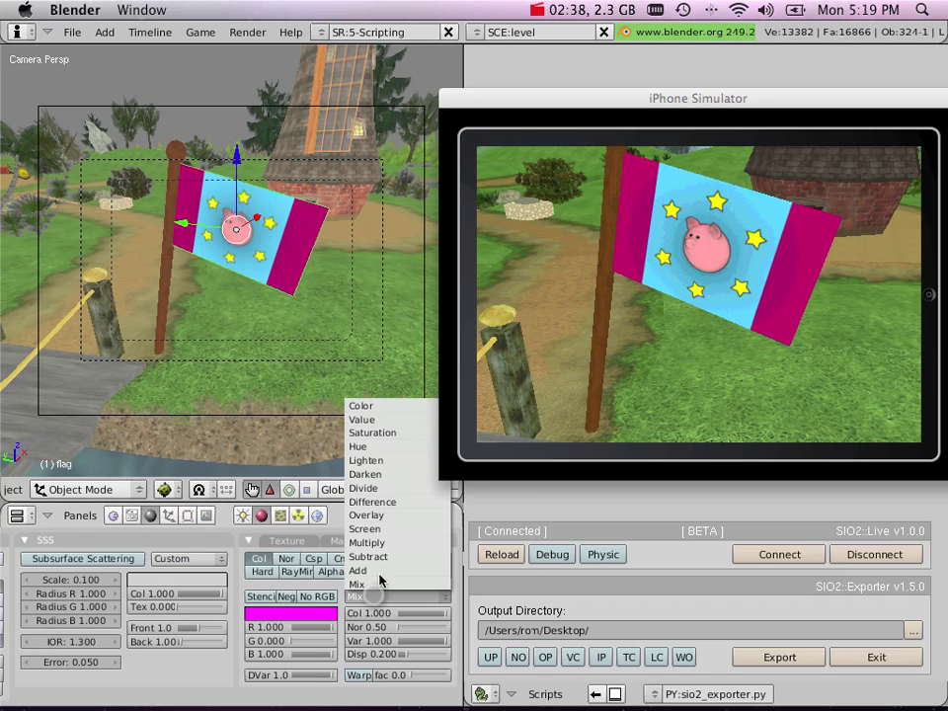
{"action": "left_click", "coordinate": [368, 407]}
{"action": "scroll", "coordinate": [215, 664], "scroll_direction": "left", "scroll_amount": 5}
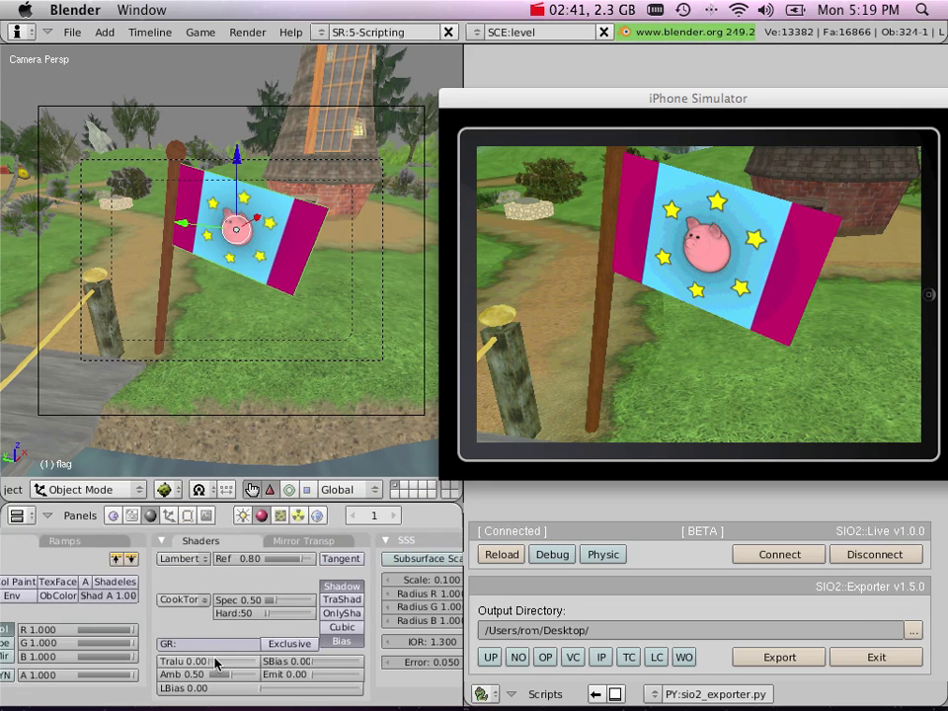
{"action": "left_click_drag", "start_coordinate": [206, 681], "coordinate": [182, 678]}
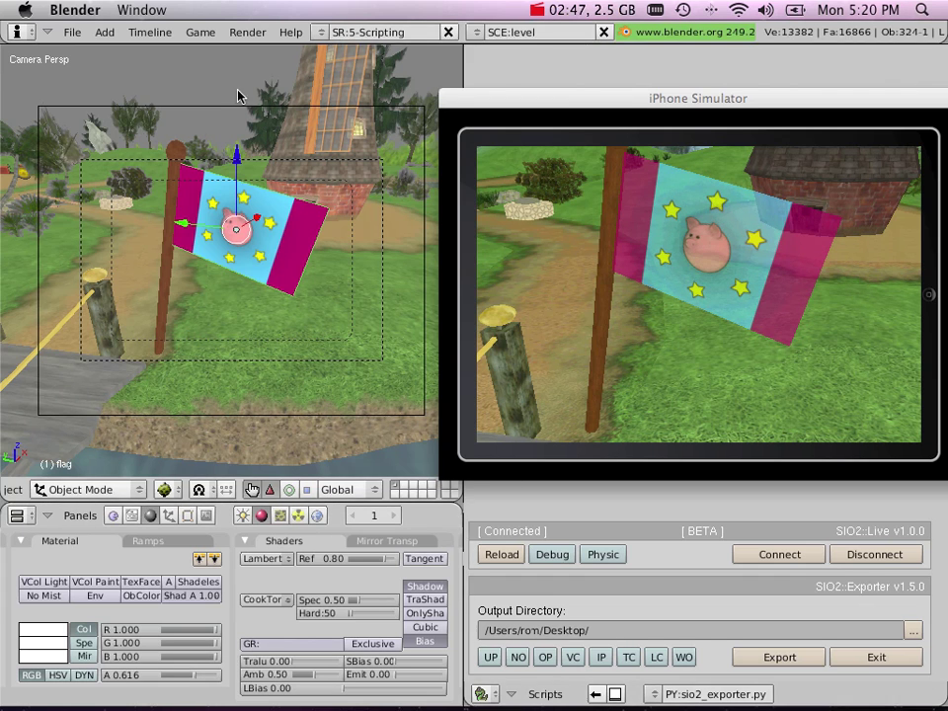
Select the camera and fly it up to face the windmill blades.
{"action": "right_click", "coordinate": [168, 84]}
{"action": "key", "text": "shift+f"}
{"action": "scroll", "coordinate": [284, 169], "scroll_direction": "up", "scroll_amount": 3}
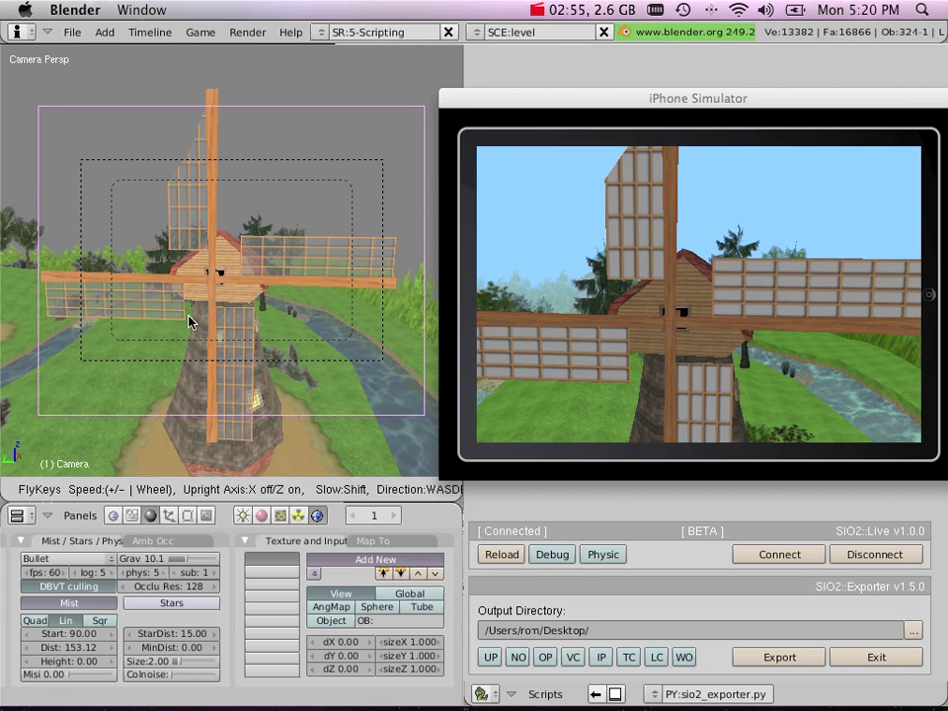
{"action": "left_click", "coordinate": [186, 224]}
Set the windmill blade material's texture blending mode to Color.
{"action": "right_click", "coordinate": [188, 218]}
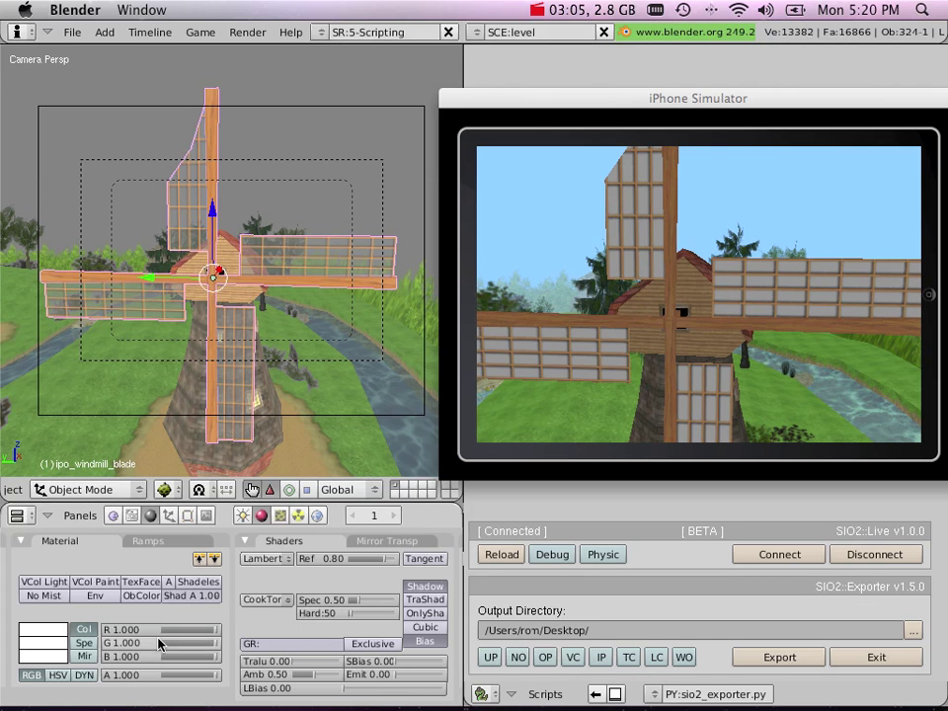
{"action": "scroll", "coordinate": [378, 595], "scroll_direction": "down", "scroll_amount": 3}
{"action": "left_click", "coordinate": [378, 596]}
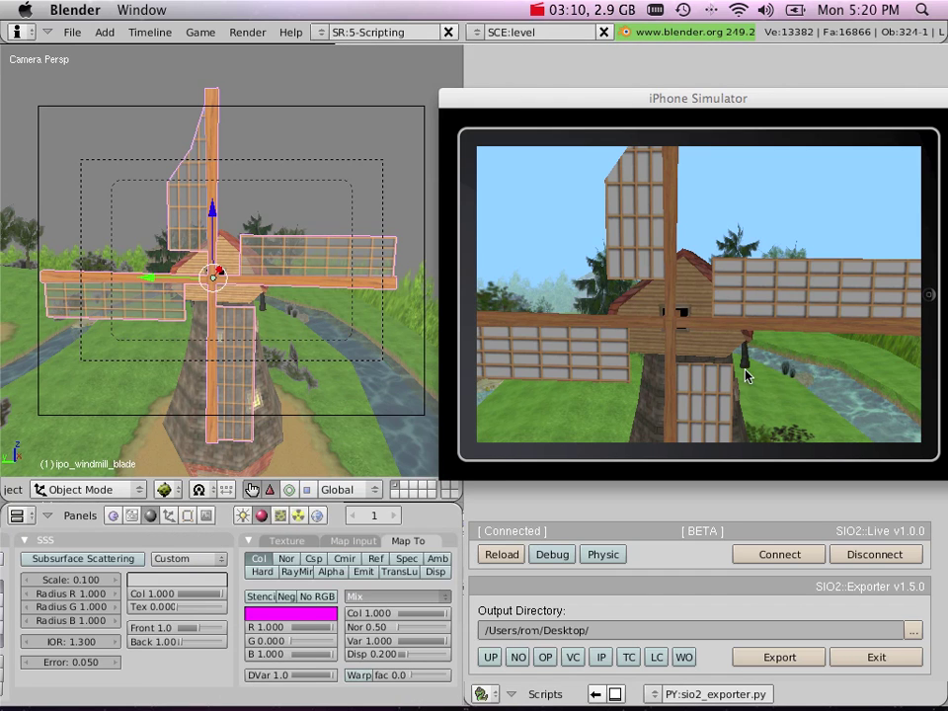
{"action": "left_click", "coordinate": [381, 597]}
{"action": "left_click", "coordinate": [370, 403]}
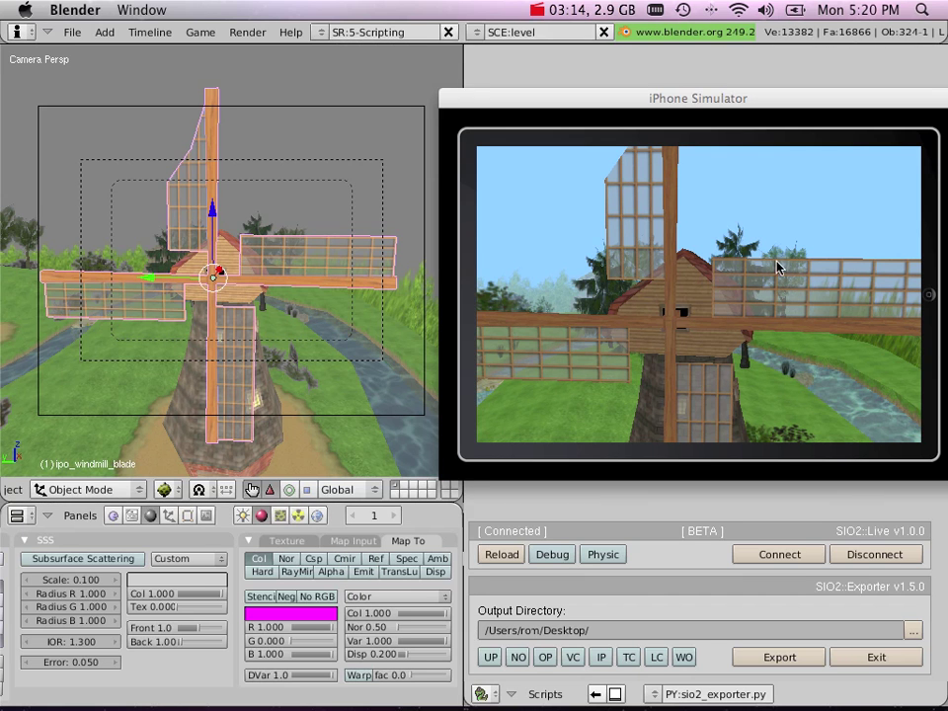
Select the camera and fly it along the dirt path towards the stone well and tractor.
{"action": "right_click", "coordinate": [276, 105]}
{"action": "key", "text": "shift+f"}
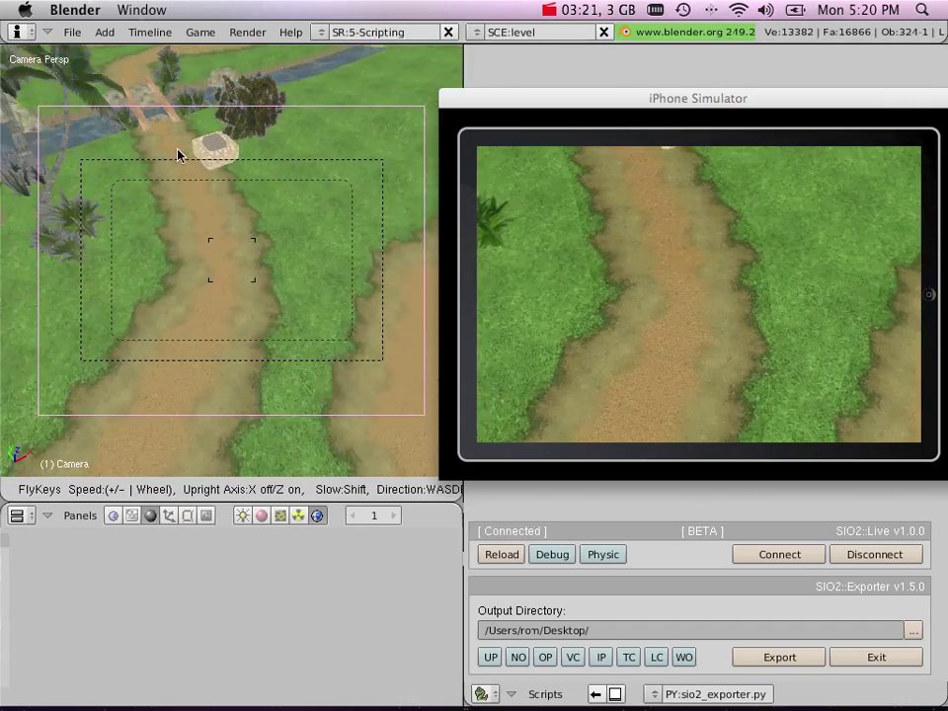
{"action": "left_click", "coordinate": [198, 179]}
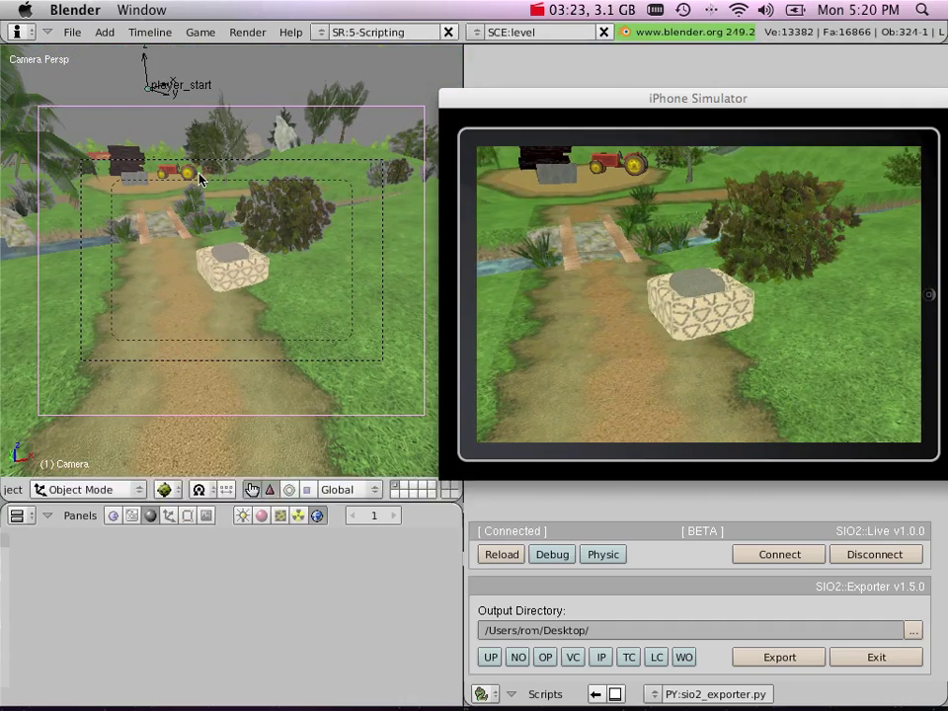
Move the stone switch holder along X onto the dirt path and reframe the camera to face it.
{"action": "right_click", "coordinate": [228, 259]}
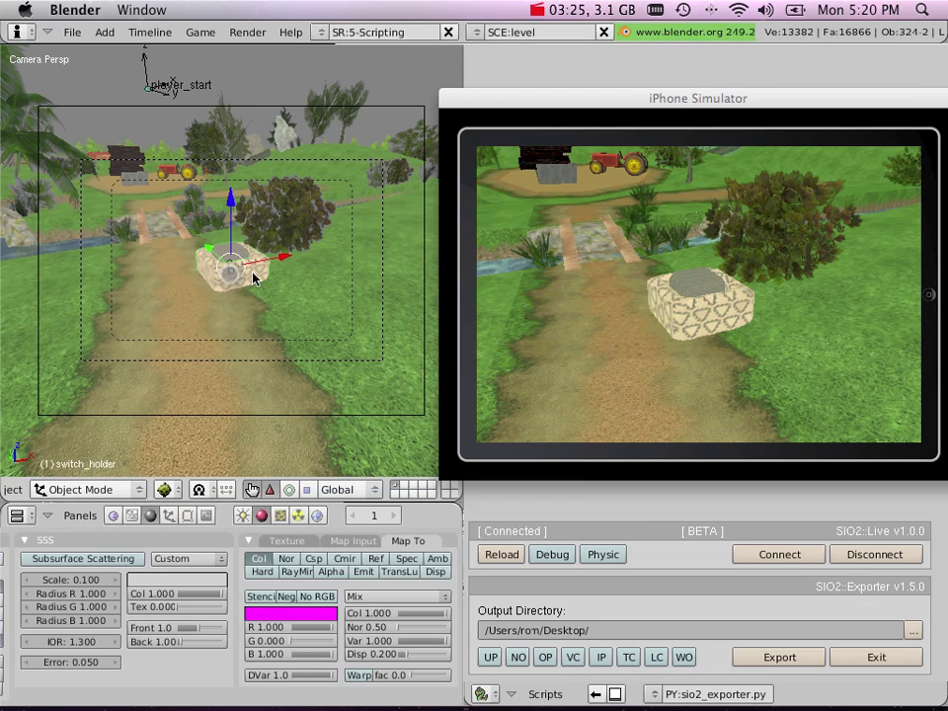
{"action": "left_click_drag", "start_coordinate": [292, 264], "coordinate": [233, 265]}
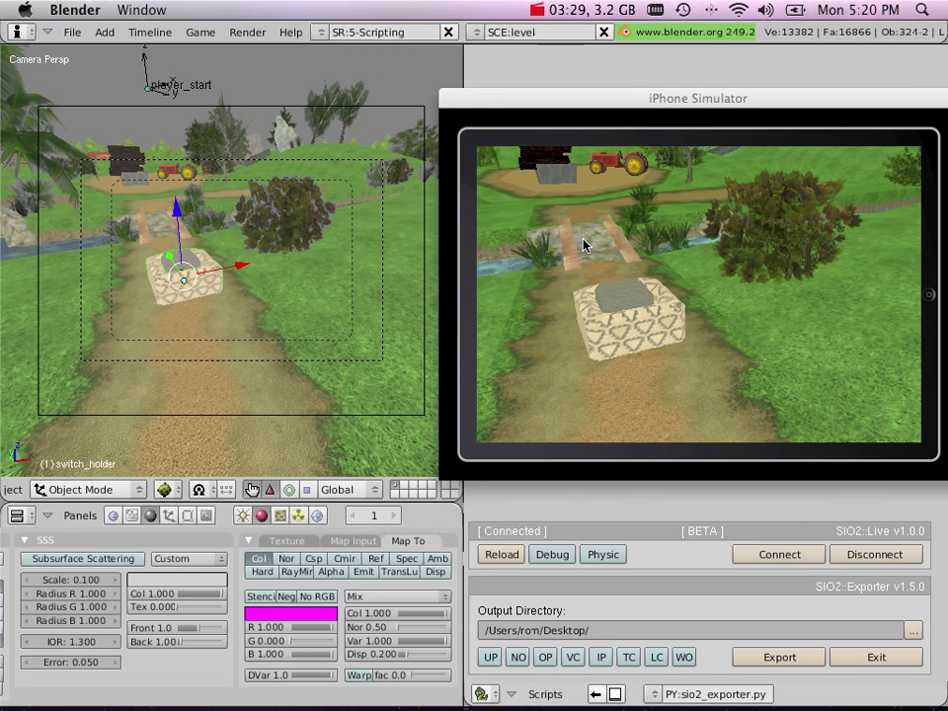
{"action": "left_click", "coordinate": [625, 297]}
{"action": "right_click", "coordinate": [278, 108]}
{"action": "scroll", "coordinate": [229, 266], "scroll_direction": "up", "scroll_amount": 2}
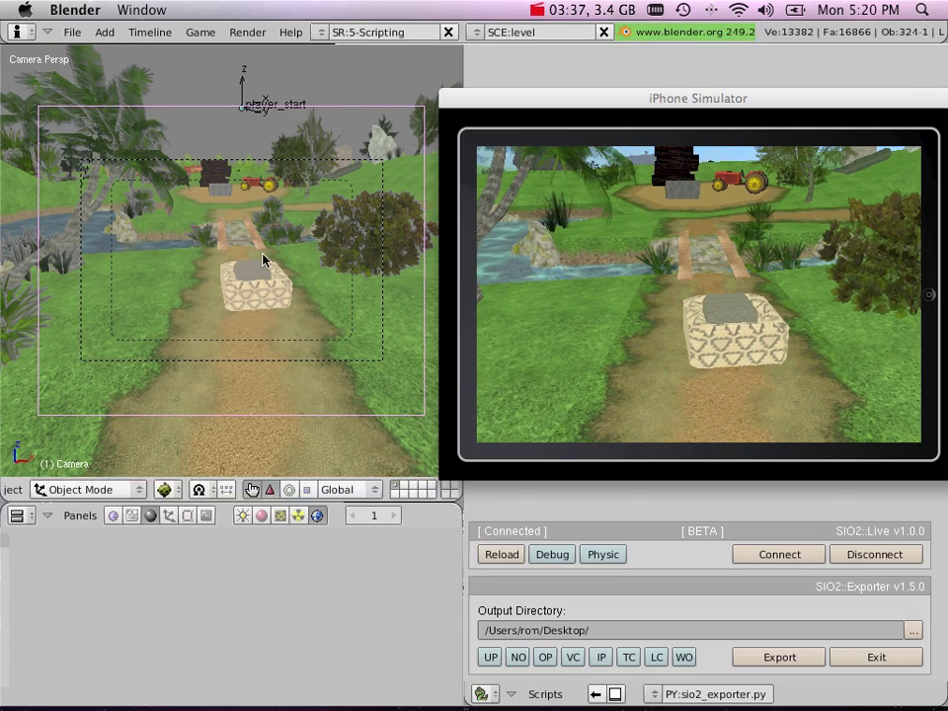
Raise the grey switch block about 3 units along Z above its holder.
{"action": "right_click", "coordinate": [266, 267]}
{"action": "left_click_drag", "start_coordinate": [252, 227], "coordinate": [253, 204]}
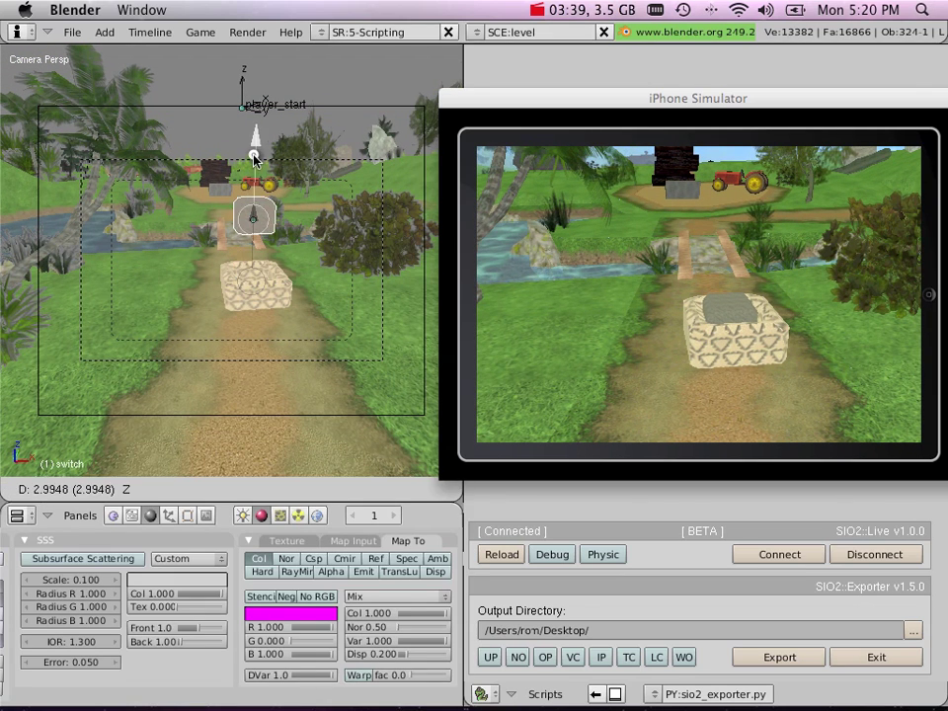
{"action": "left_click_drag", "start_coordinate": [254, 160], "coordinate": [255, 162]}
Make the switch block a Rigid body with Box collision bounds.
{"action": "key", "text": "Tab"}
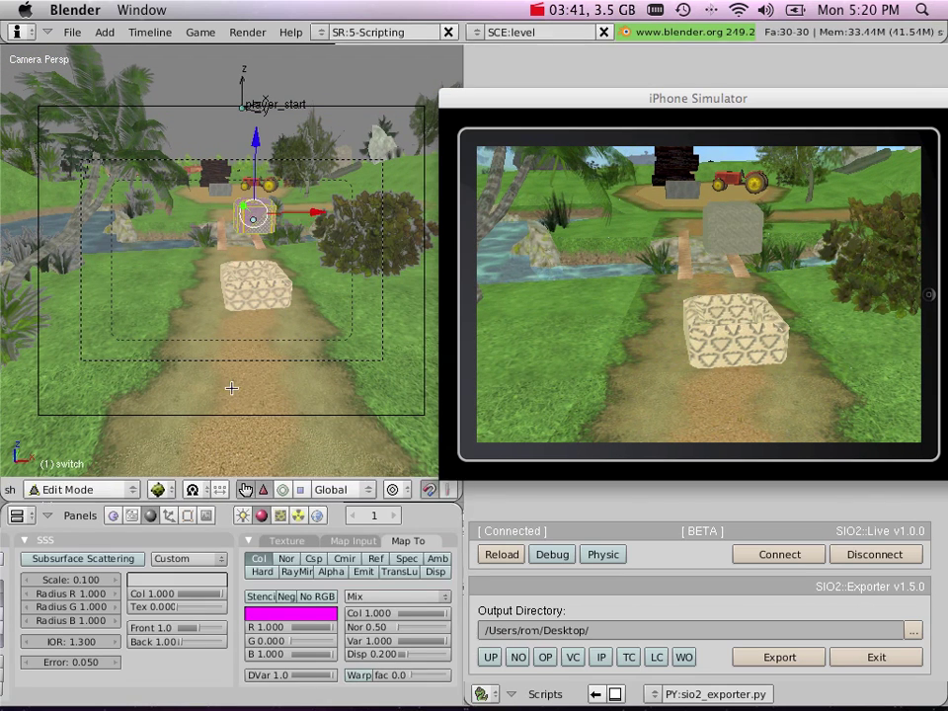
{"action": "left_click", "coordinate": [113, 514]}
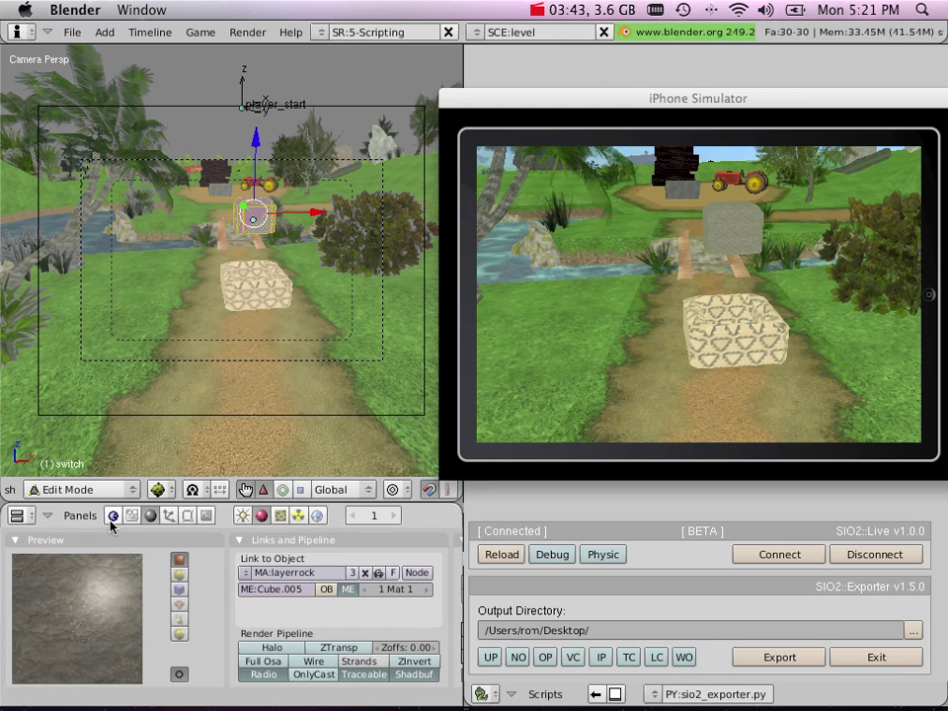
{"action": "left_click", "coordinate": [112, 517]}
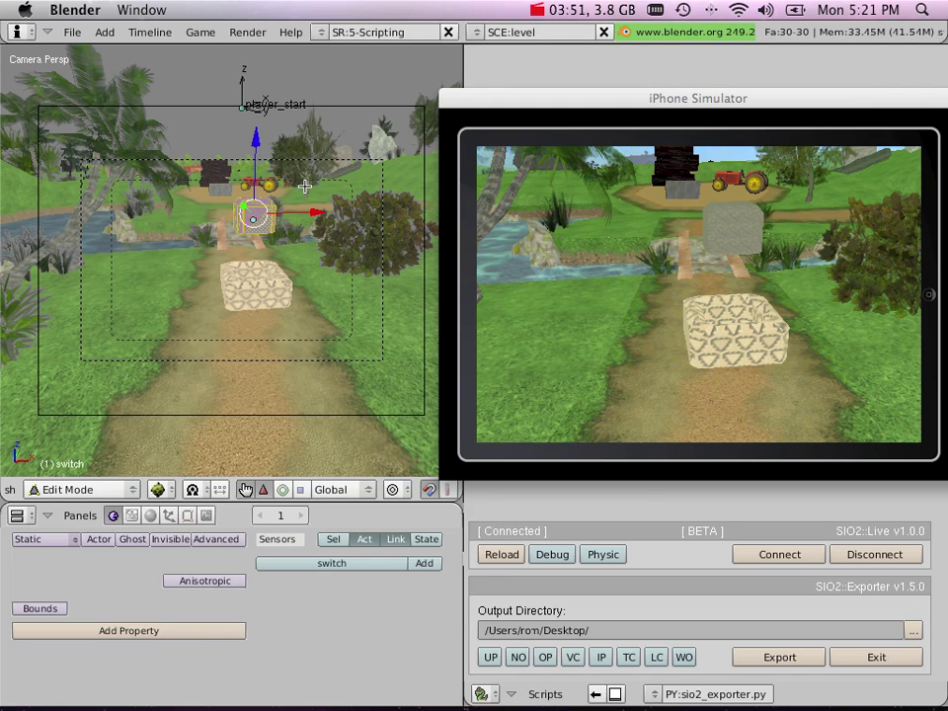
{"action": "left_click", "coordinate": [36, 540]}
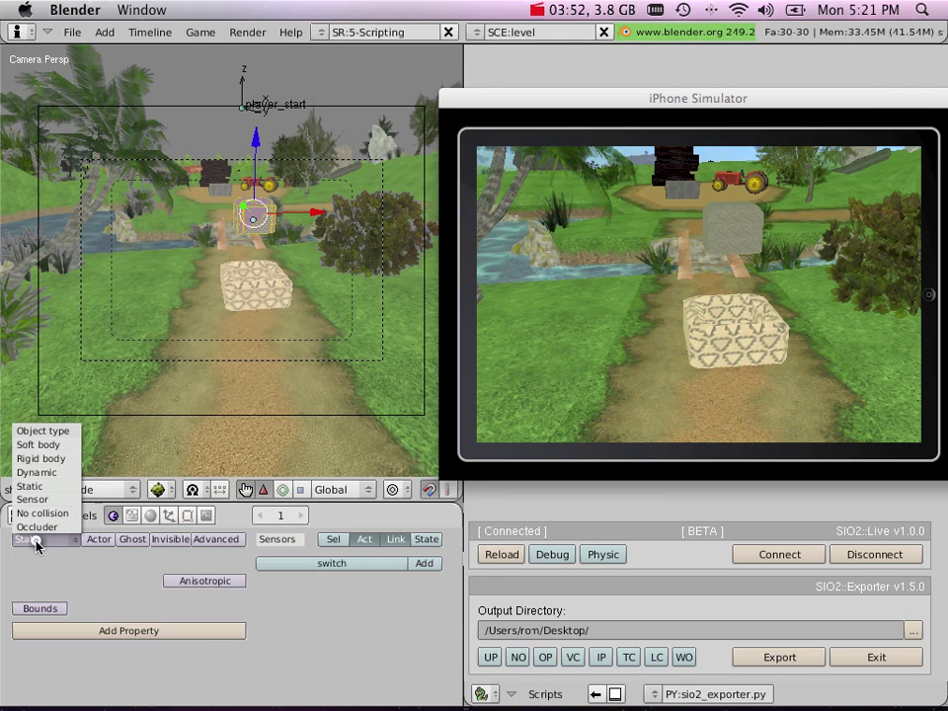
{"action": "left_click", "coordinate": [44, 459]}
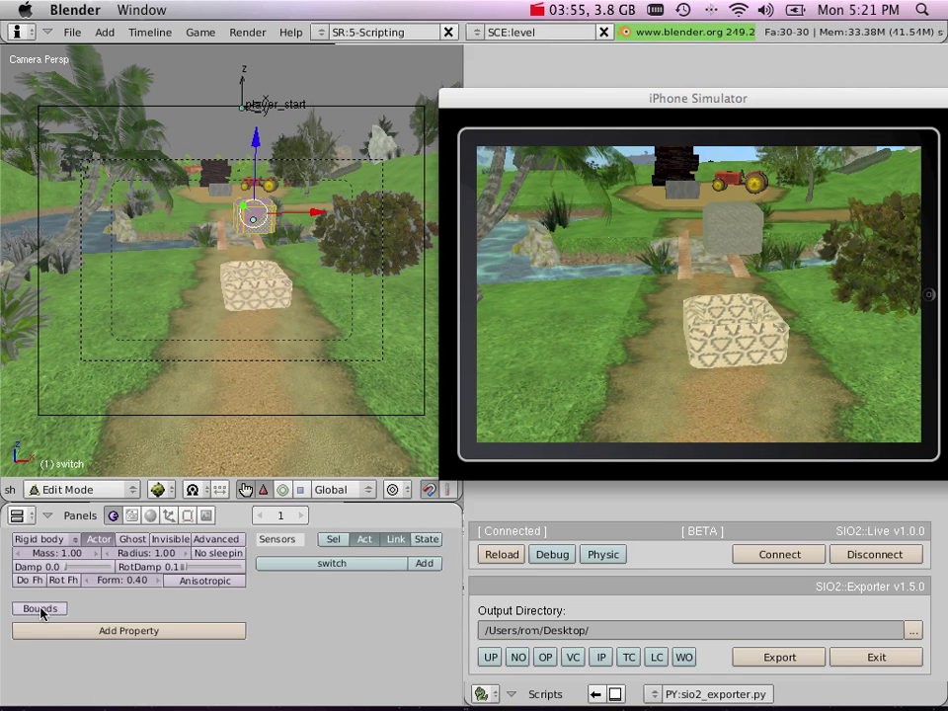
{"action": "left_click", "coordinate": [40, 609]}
{"action": "left_click", "coordinate": [129, 609]}
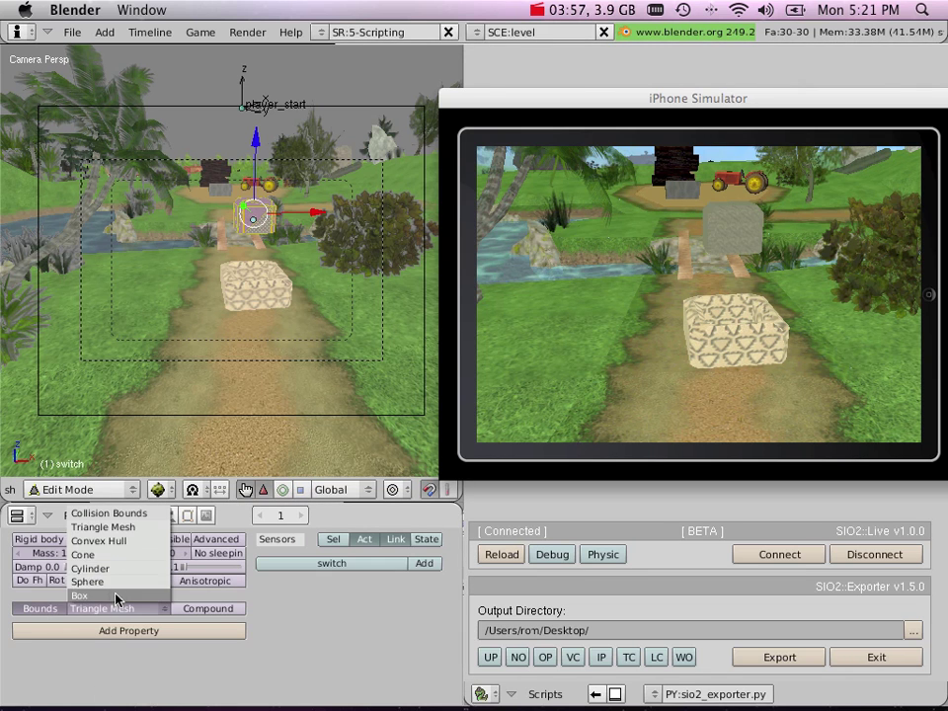
{"action": "left_click", "coordinate": [119, 596]}
{"action": "key", "text": "Tab"}
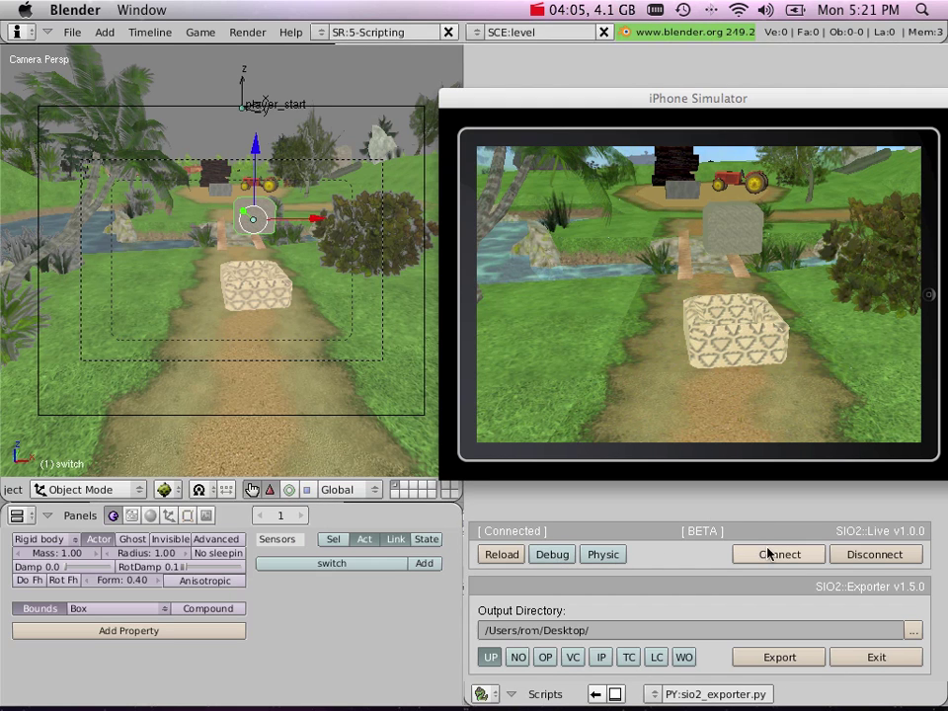
Show the physics debug overlay, fly the camera slightly to inspect the switch block's bounds, and turn the overlay off.
{"action": "left_click", "coordinate": [553, 555]}
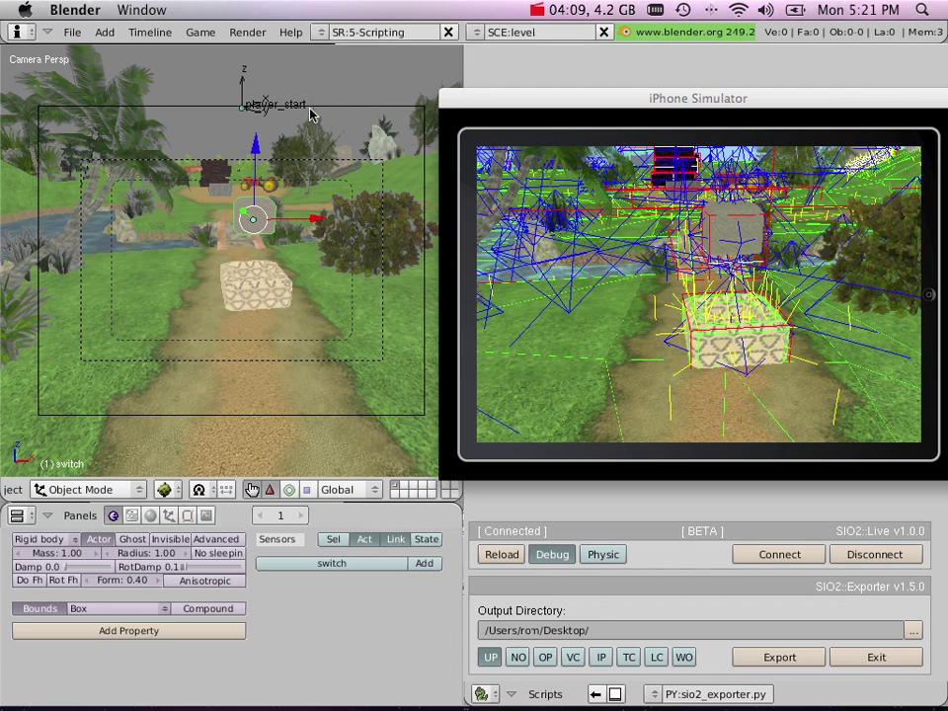
{"action": "right_click", "coordinate": [339, 103]}
{"action": "key", "text": "shift+f"}
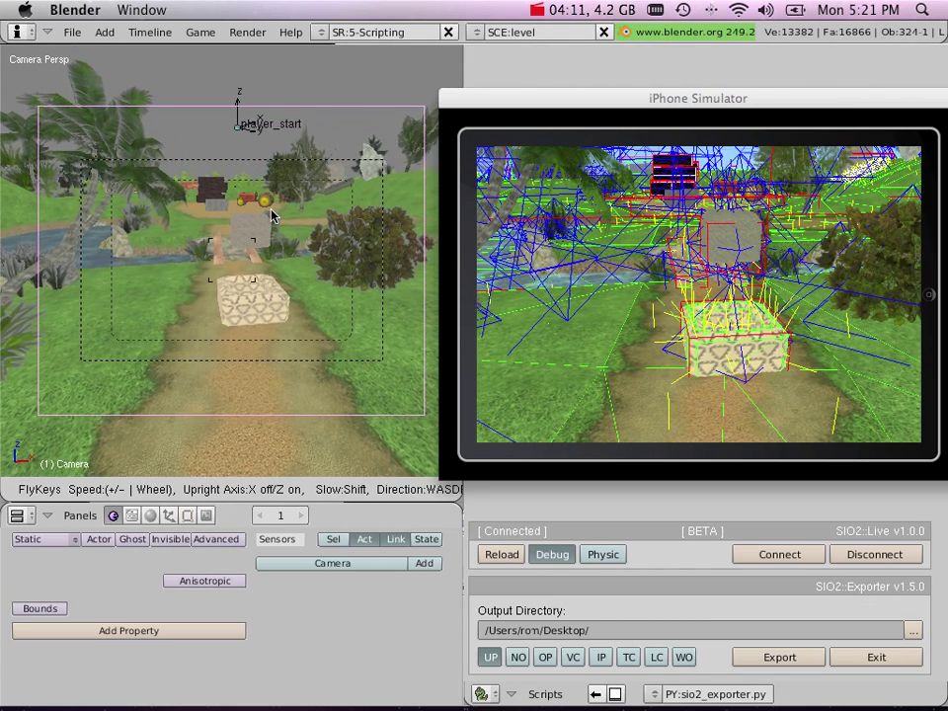
{"action": "left_click", "coordinate": [270, 228]}
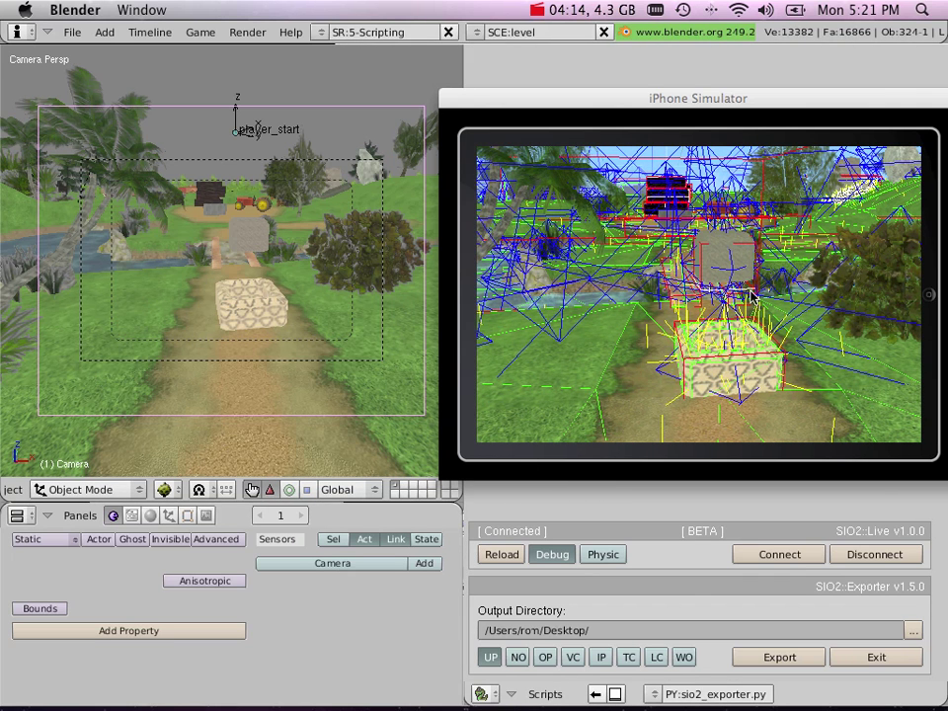
{"action": "left_click", "coordinate": [553, 554]}
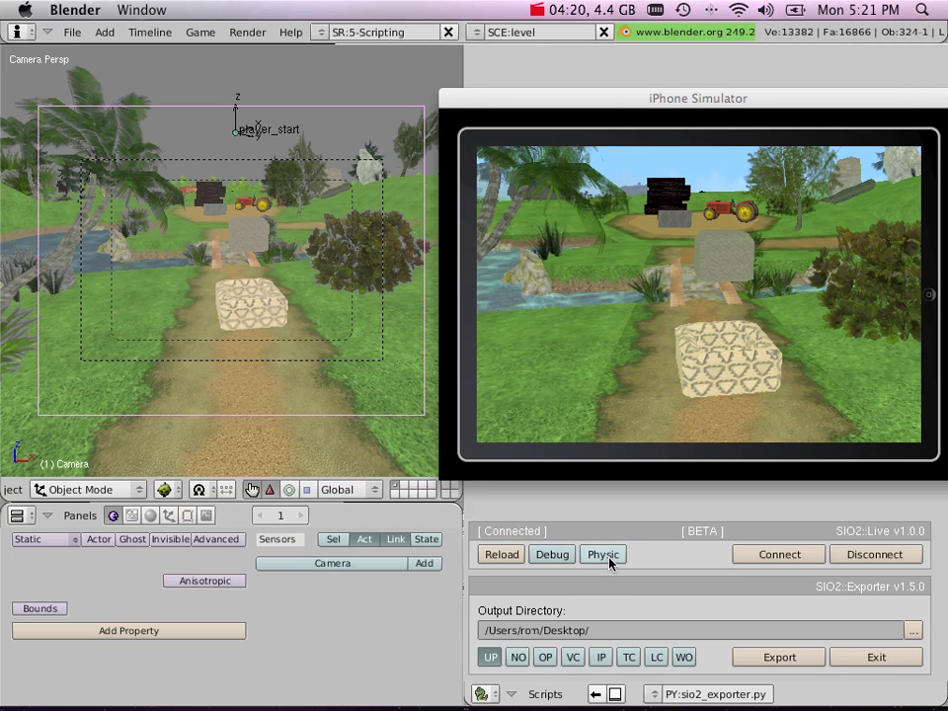
Run the live physics simulation and move the switch block further up and along X.
{"action": "right_click", "coordinate": [244, 289]}
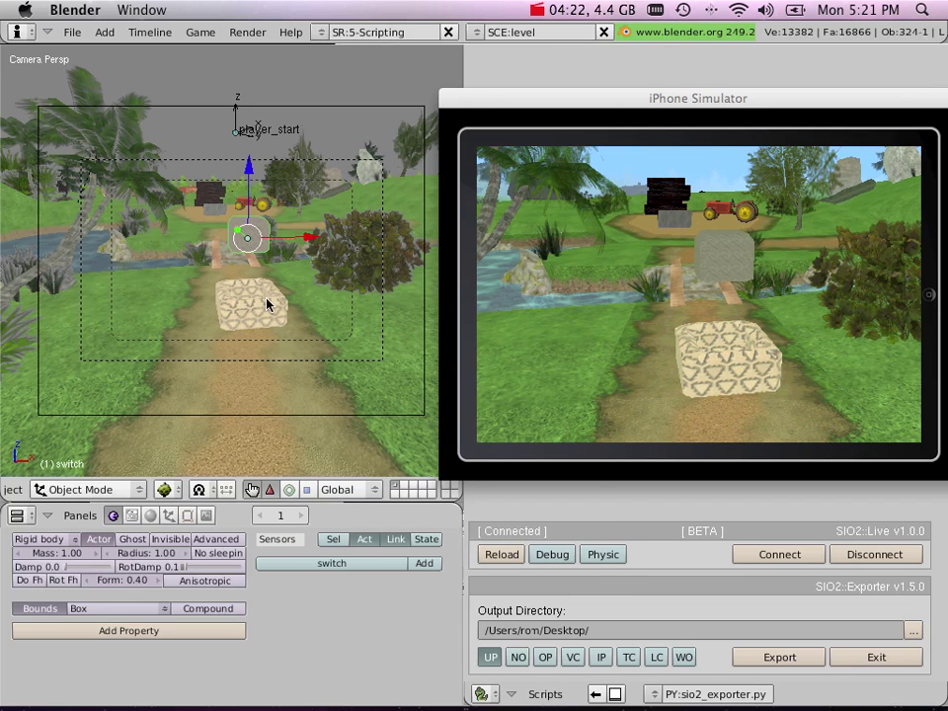
{"action": "left_click", "coordinate": [605, 554]}
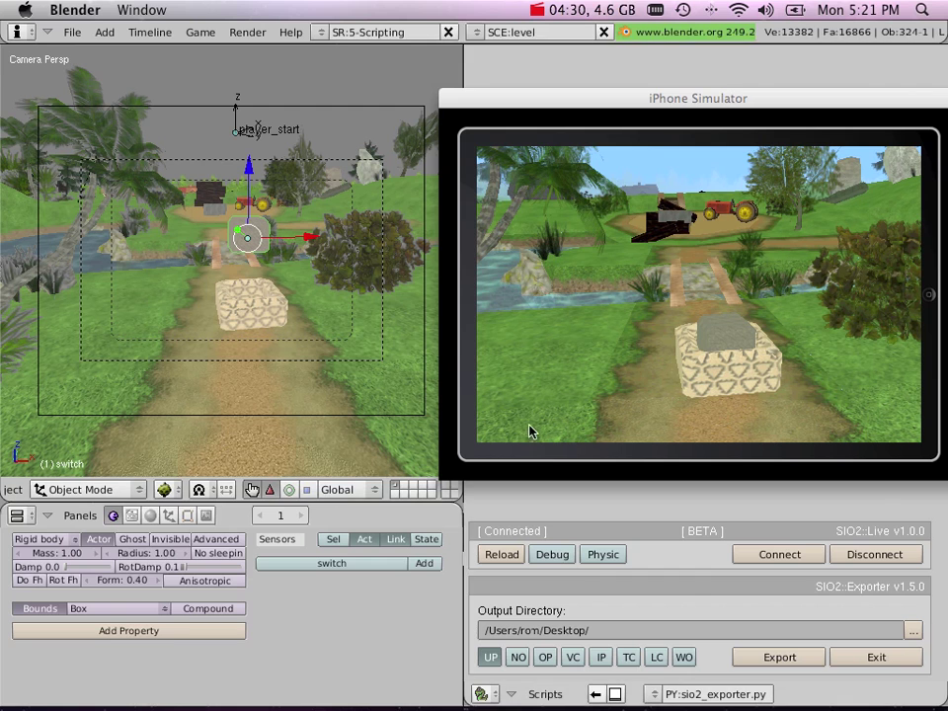
{"action": "left_click", "coordinate": [605, 555]}
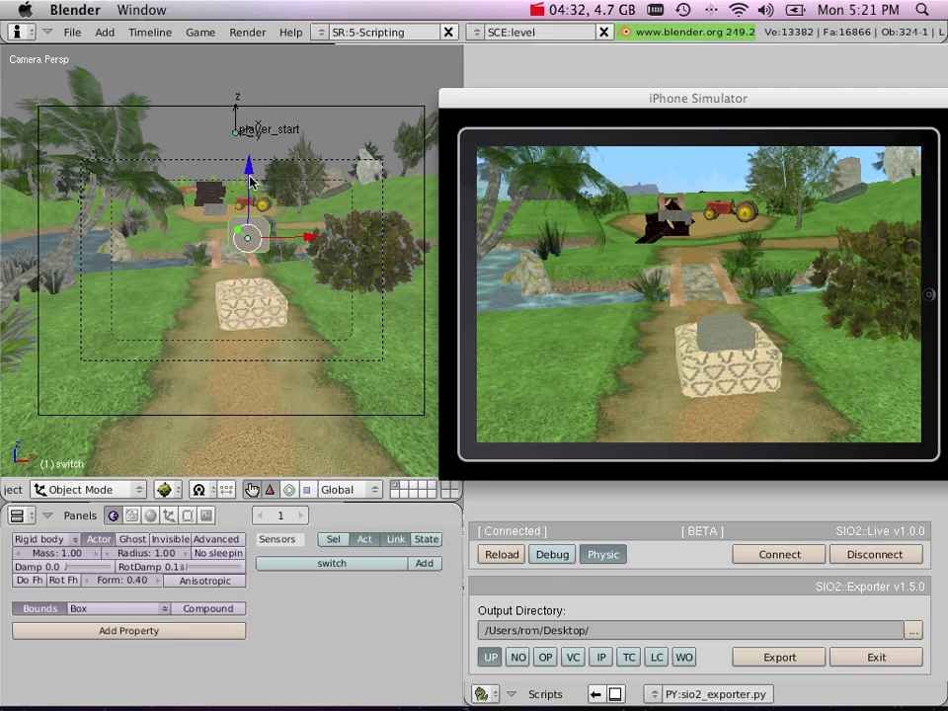
{"action": "left_click_drag", "start_coordinate": [249, 168], "coordinate": [251, 136]}
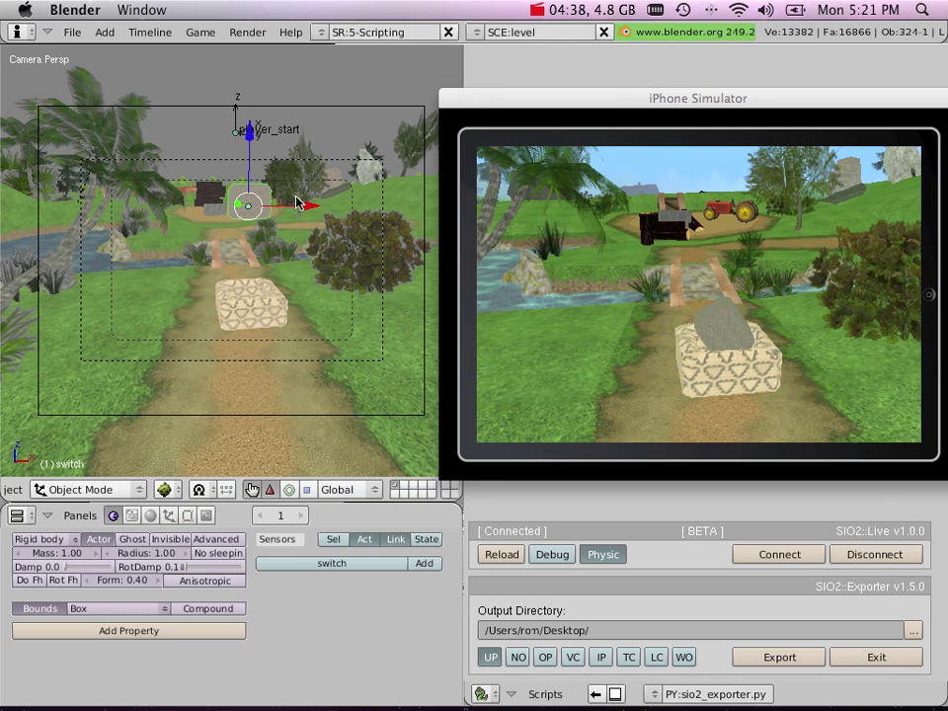
{"action": "left_click_drag", "start_coordinate": [296, 203], "coordinate": [344, 201]}
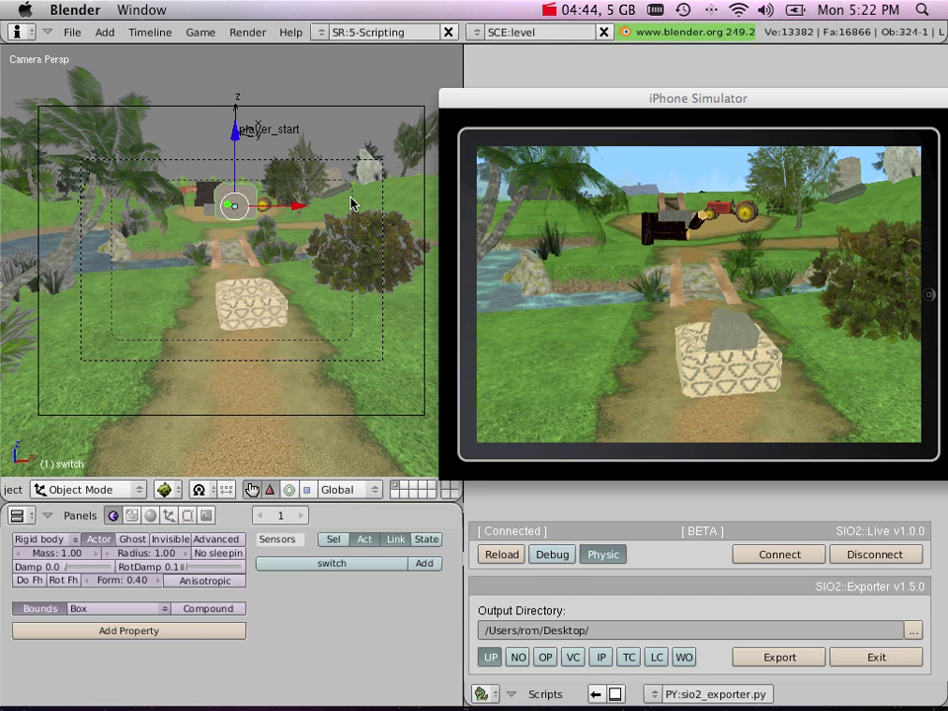
Select the camera and fly it up close to the leafy shrub beside the path.
{"action": "right_click", "coordinate": [423, 265]}
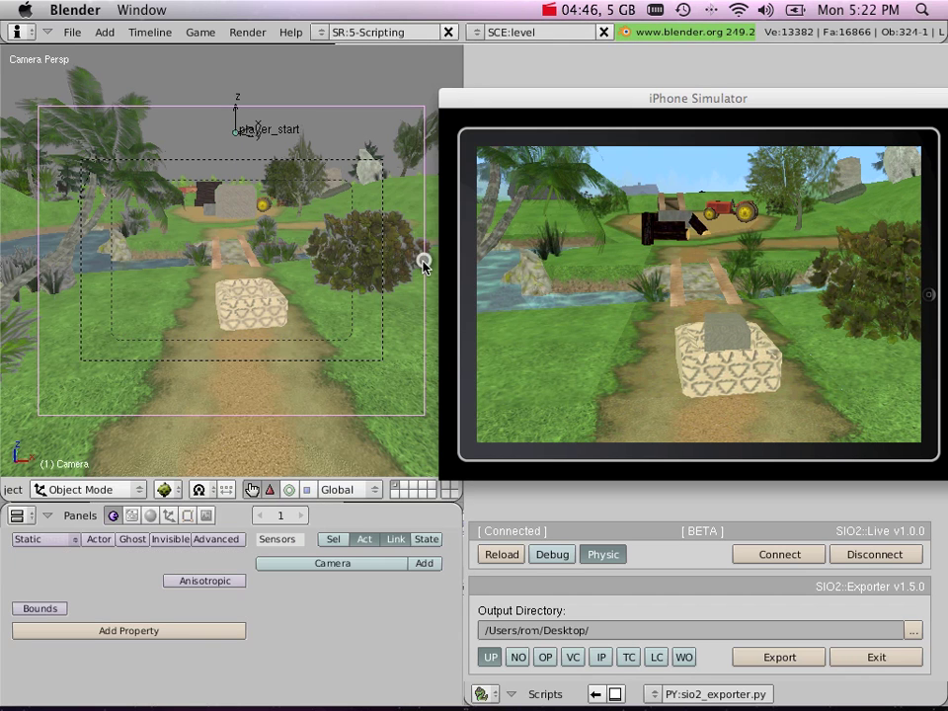
{"action": "key", "text": "shift+f"}
{"action": "scroll", "coordinate": [261, 248], "scroll_direction": "up", "scroll_amount": 3}
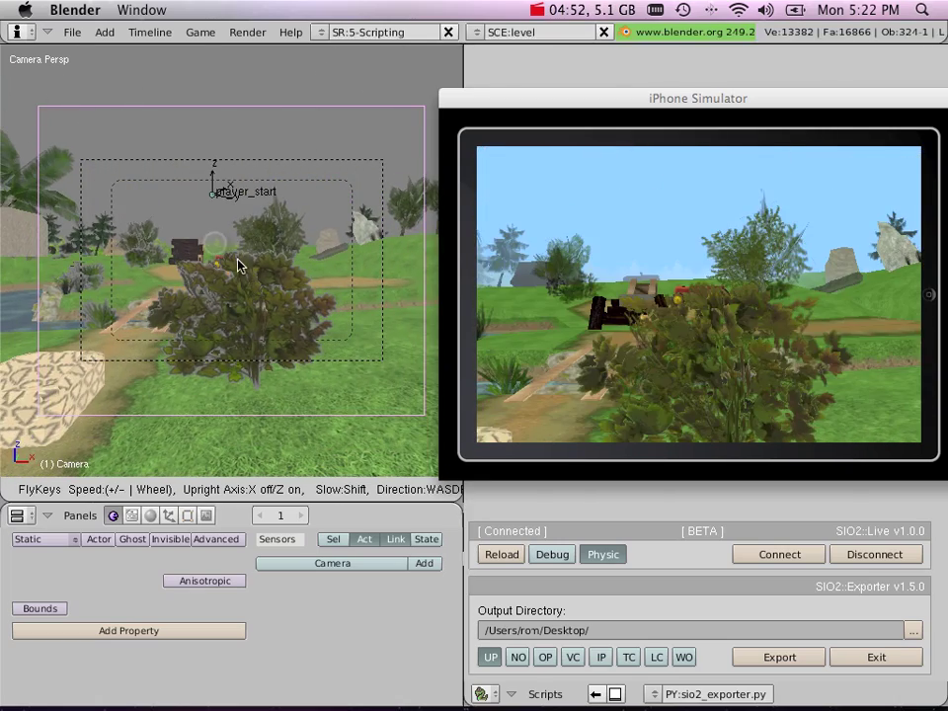
{"action": "left_click", "coordinate": [263, 331]}
{"action": "key", "text": "shift+f"}
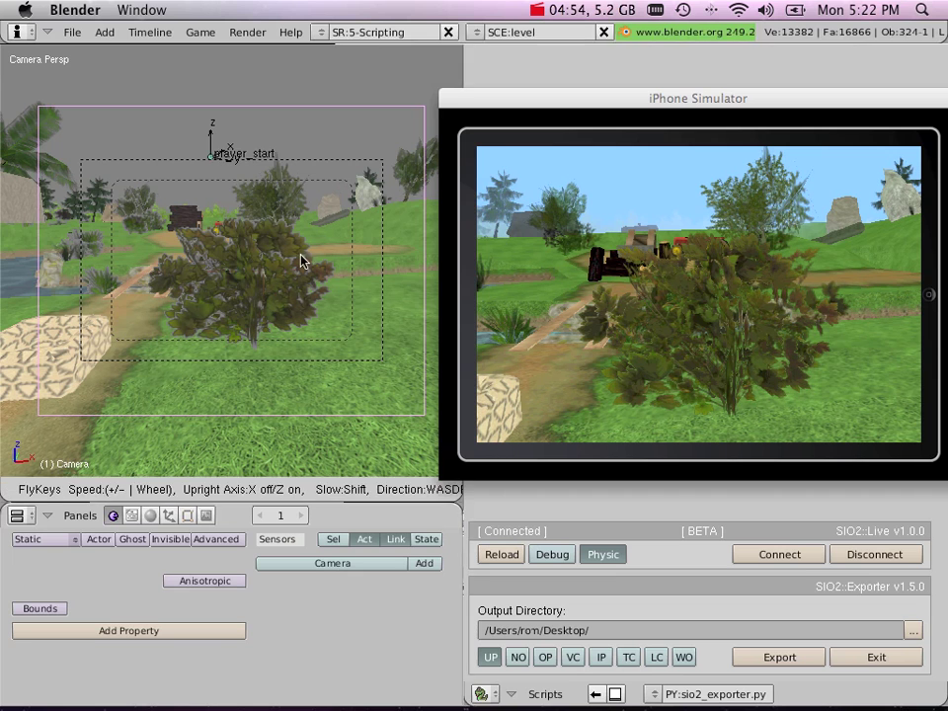
{"action": "key", "text": "Escape"}
Set the Tralu translucency of the shrub's material to 0.67.
{"action": "right_click", "coordinate": [202, 252]}
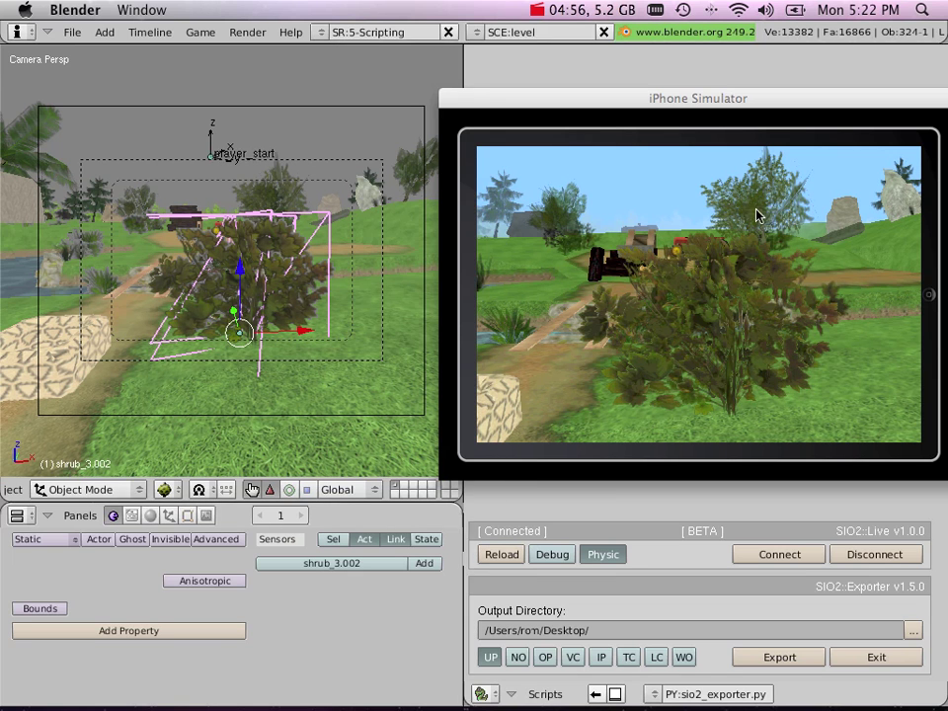
{"action": "left_click", "coordinate": [150, 516]}
{"action": "scroll", "coordinate": [277, 619], "scroll_direction": "down", "scroll_amount": 3}
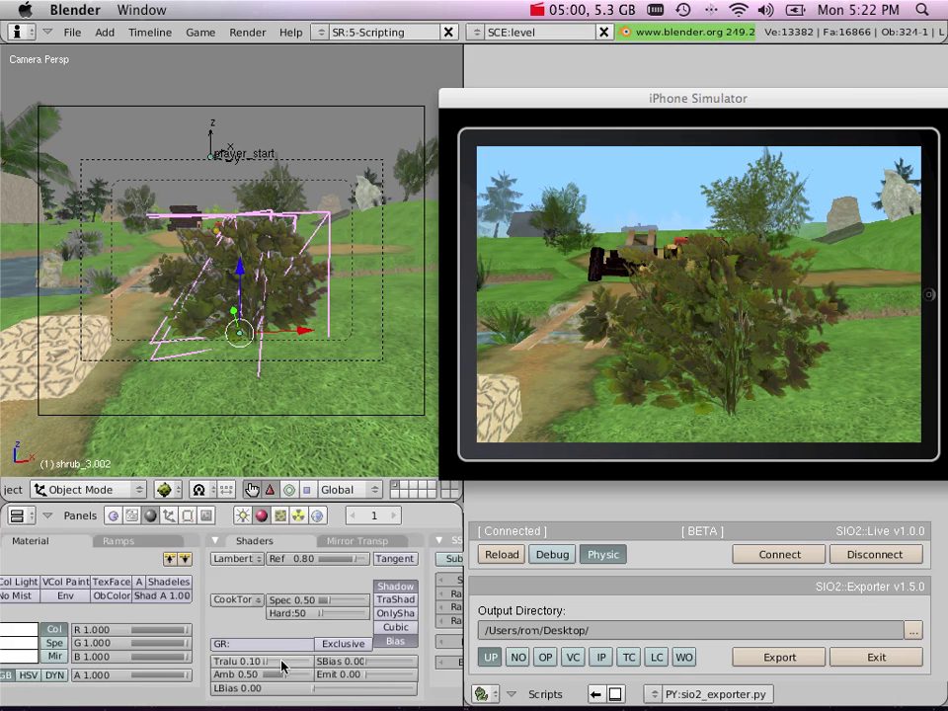
{"action": "mouse_move", "coordinate": [313, 671]}
{"action": "left_mouse_down"}
{"action": "mouse_move", "coordinate": [340, 672]}
{"action": "mouse_move", "coordinate": [314, 669]}
{"action": "left_mouse_up"}
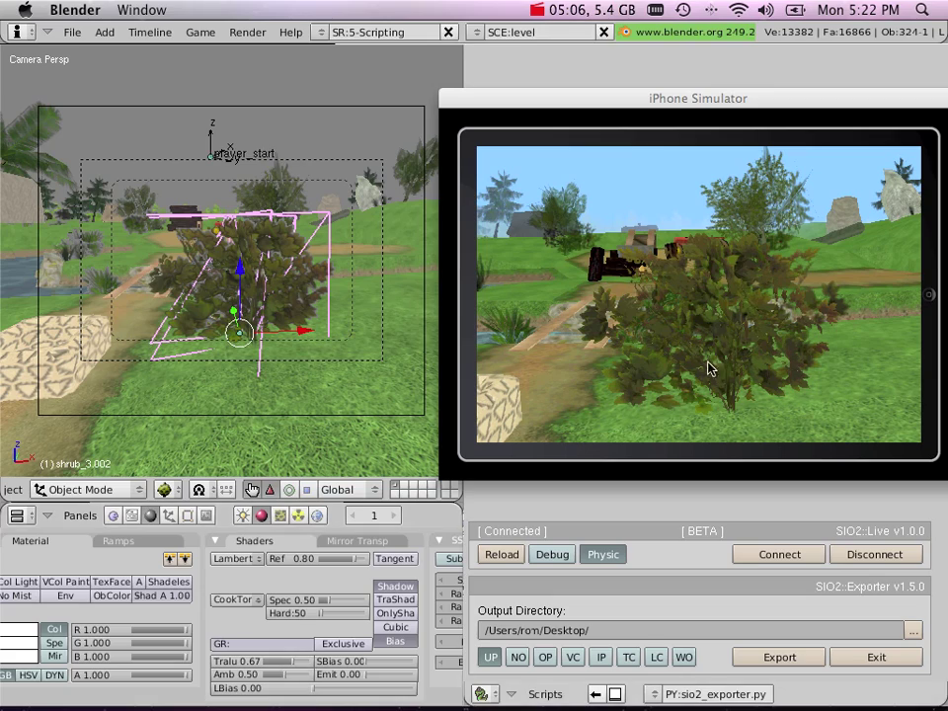
Select the camera and fly it around to face the grassy hill with the fir trees.
{"action": "right_click", "coordinate": [343, 109]}
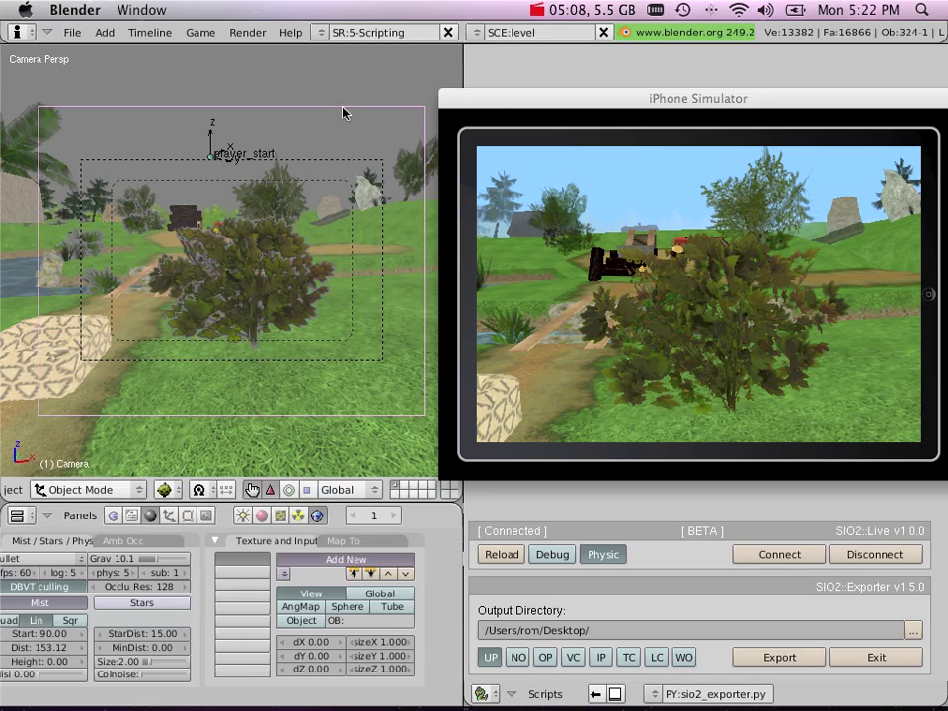
{"action": "key", "text": "shift+f"}
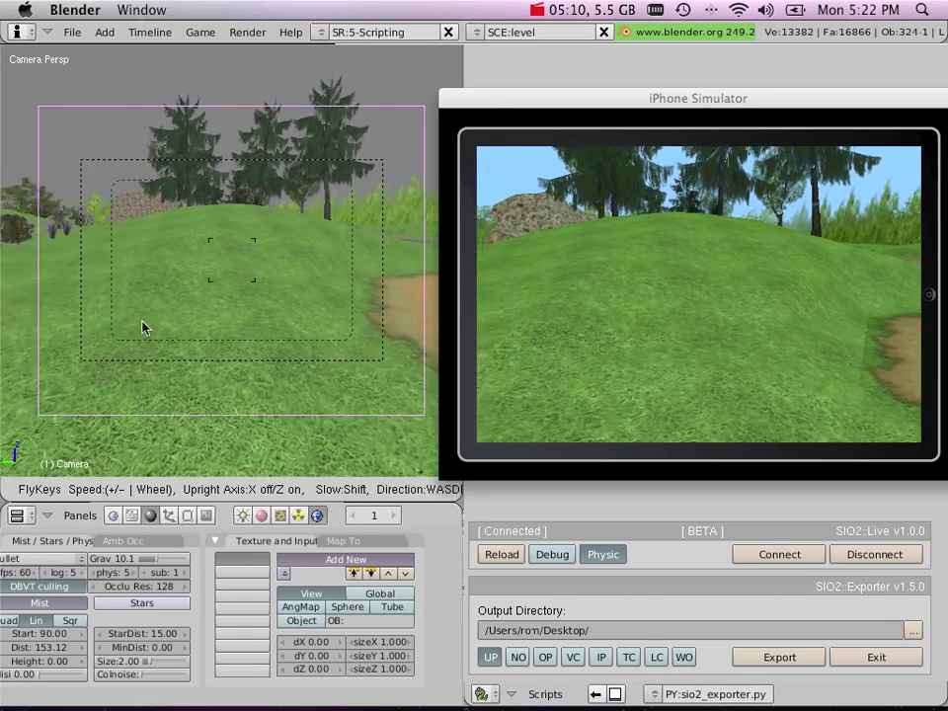
{"action": "left_click", "coordinate": [270, 259]}
Edit the grass terrain mesh and raise the face at the hilltop about 2.6 units along Z.
{"action": "right_click", "coordinate": [270, 259]}
{"action": "key", "text": "Tab"}
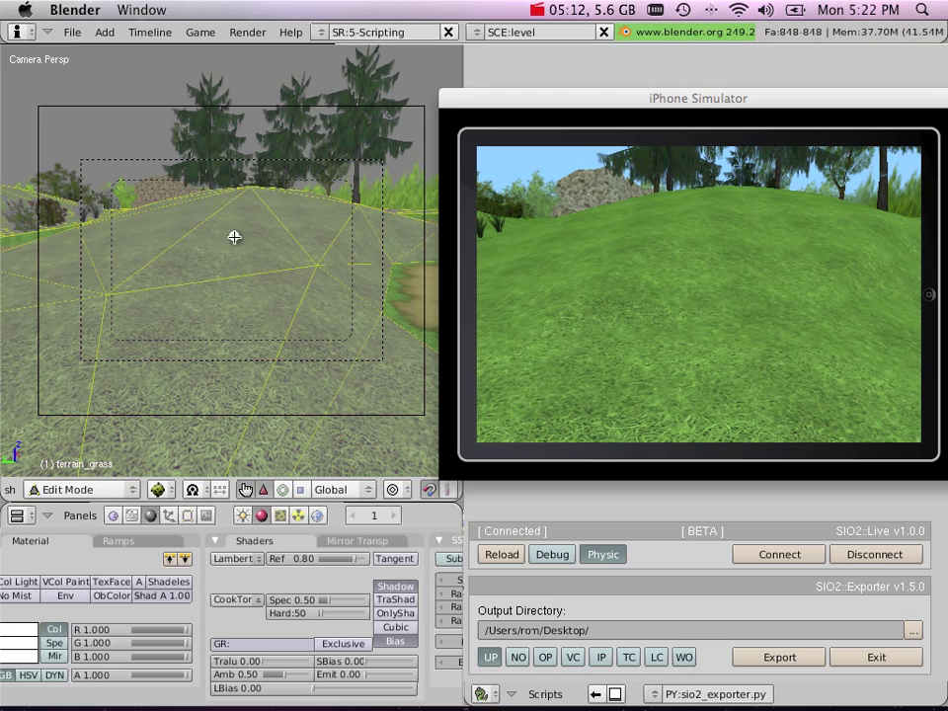
{"action": "right_click", "coordinate": [235, 260]}
{"action": "key", "text": "g"}
{"action": "key", "text": "z"}
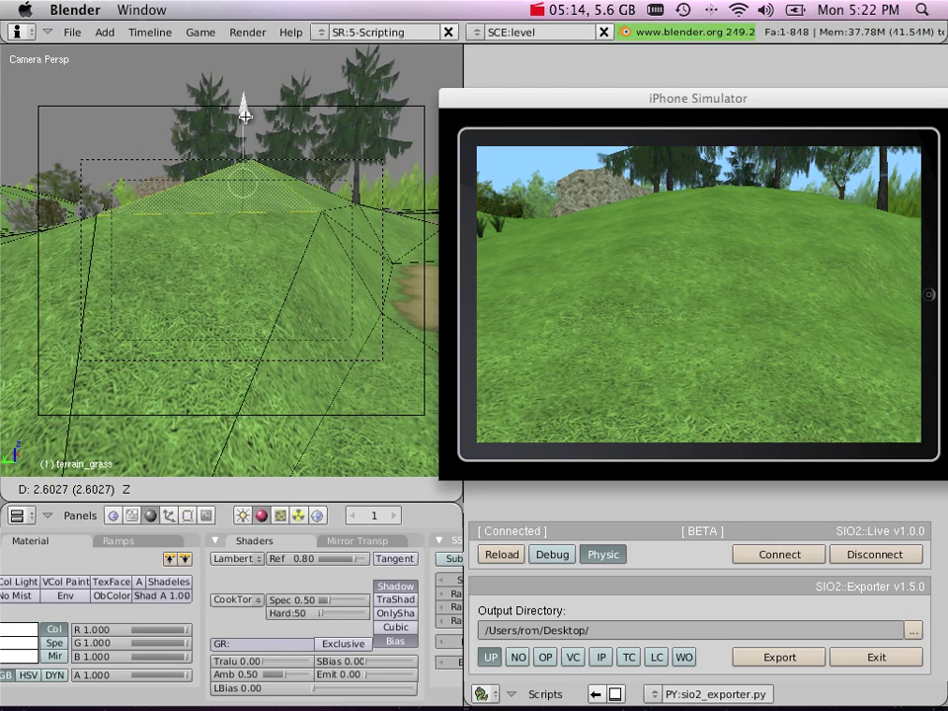
{"action": "left_click", "coordinate": [258, 239]}
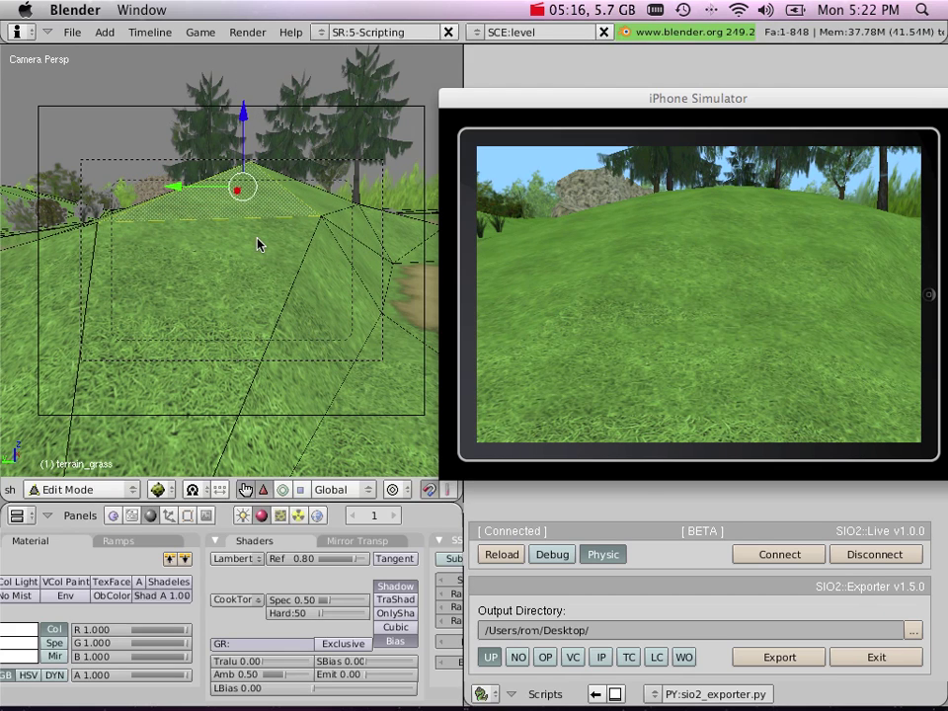
{"action": "key", "text": "Tab"}
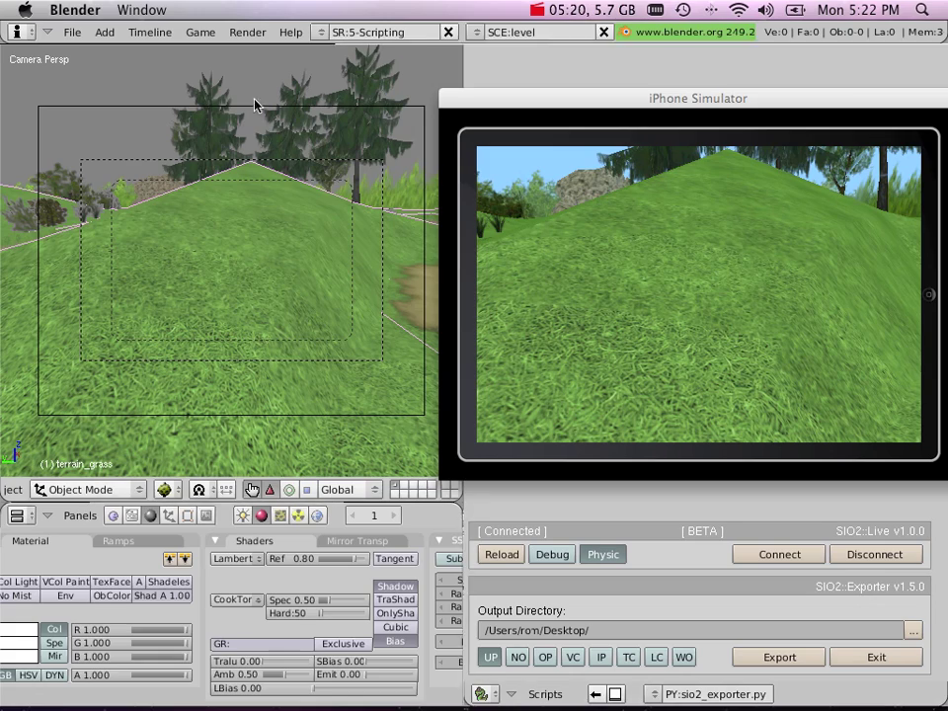
Select the camera and fly it over to the log pile and concrete block beside the red tractor.
{"action": "right_click", "coordinate": [211, 108]}
{"action": "key", "text": "F8"}
{"action": "key", "text": "shift+f"}
{"action": "scroll", "coordinate": [237, 110], "scroll_direction": "up", "scroll_amount": 2}
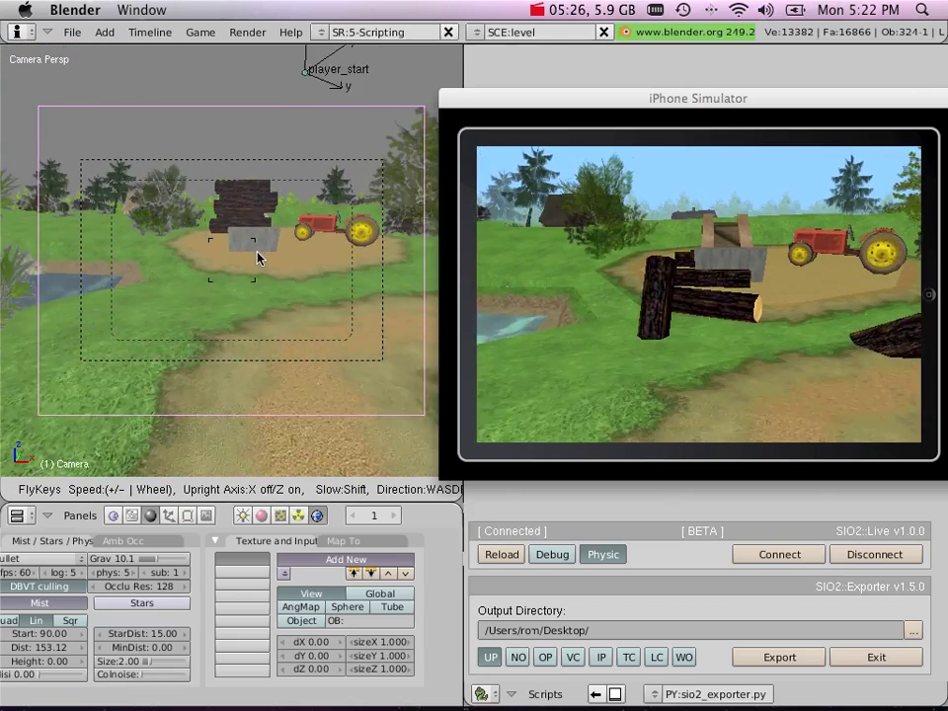
{"action": "left_click", "coordinate": [255, 316]}
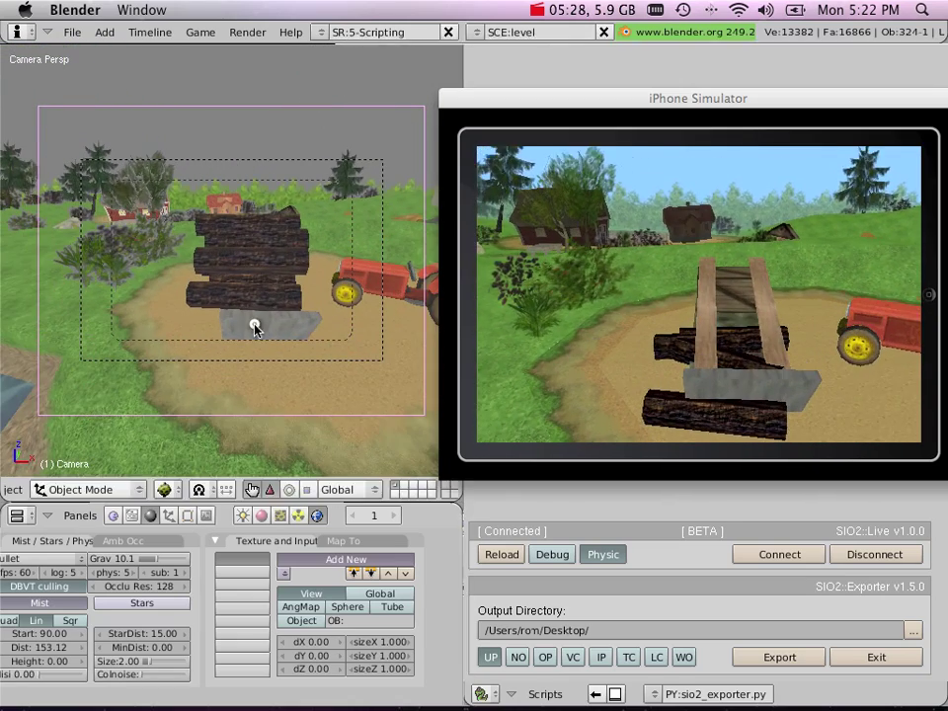
{"action": "key", "text": "shift+f"}
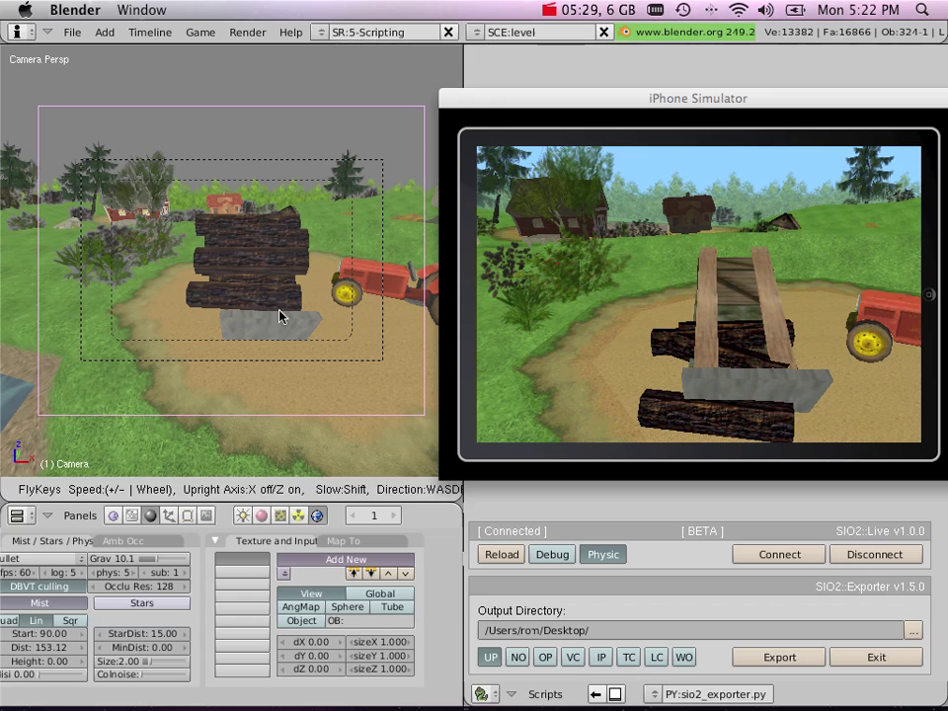
{"action": "key", "text": "Escape"}
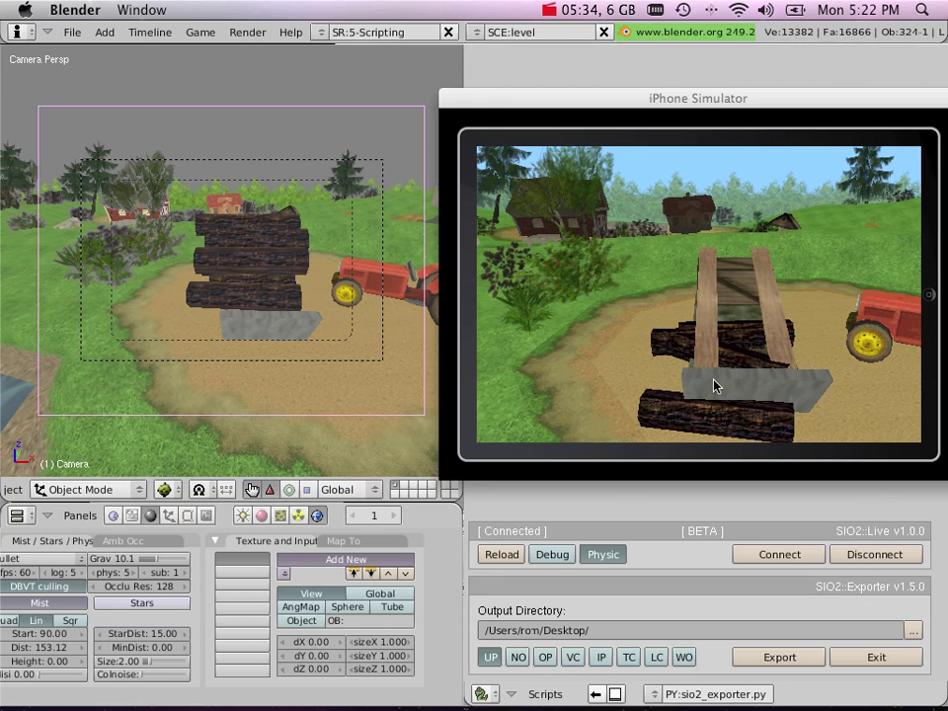
Turn off Physic in SIO2::Live and reload the scene in the simulator to restore the stacked logs.
{"action": "left_click", "coordinate": [581, 325]}
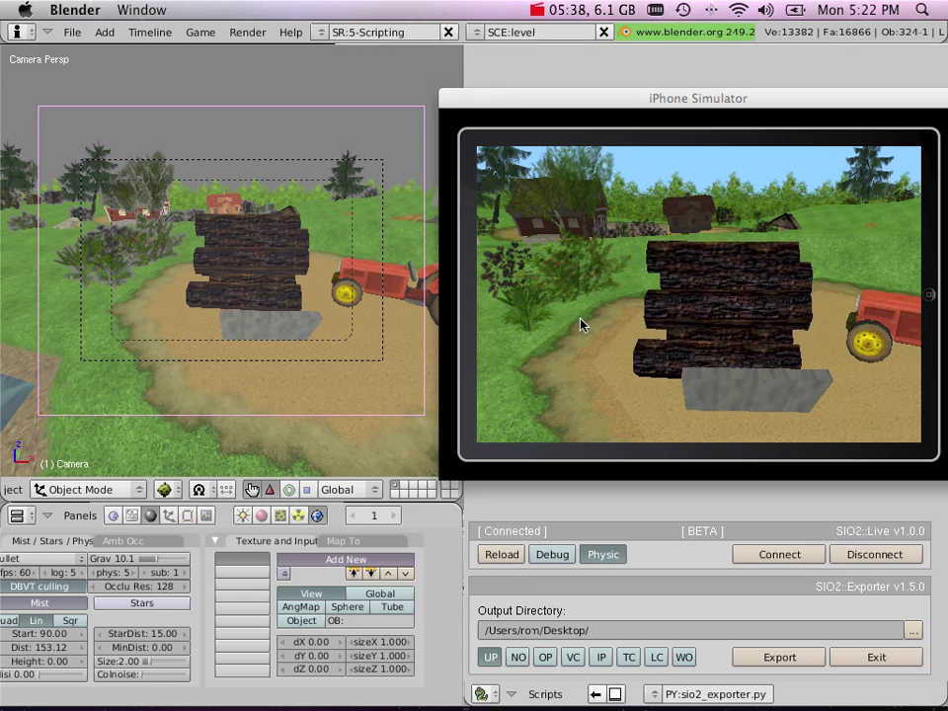
{"action": "left_click", "coordinate": [605, 555]}
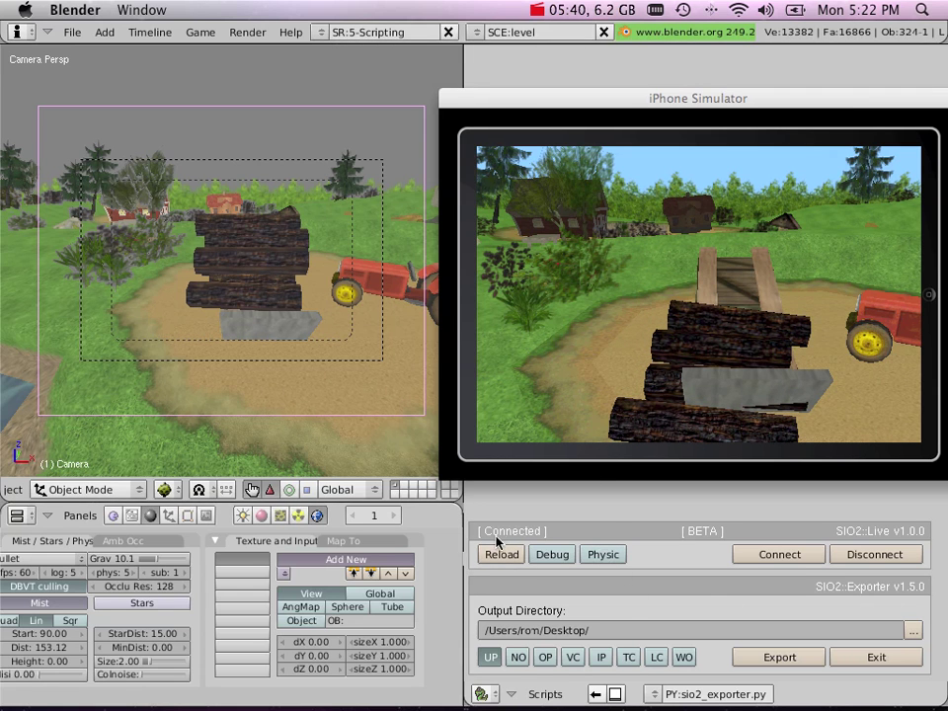
{"action": "left_click", "coordinate": [607, 303]}
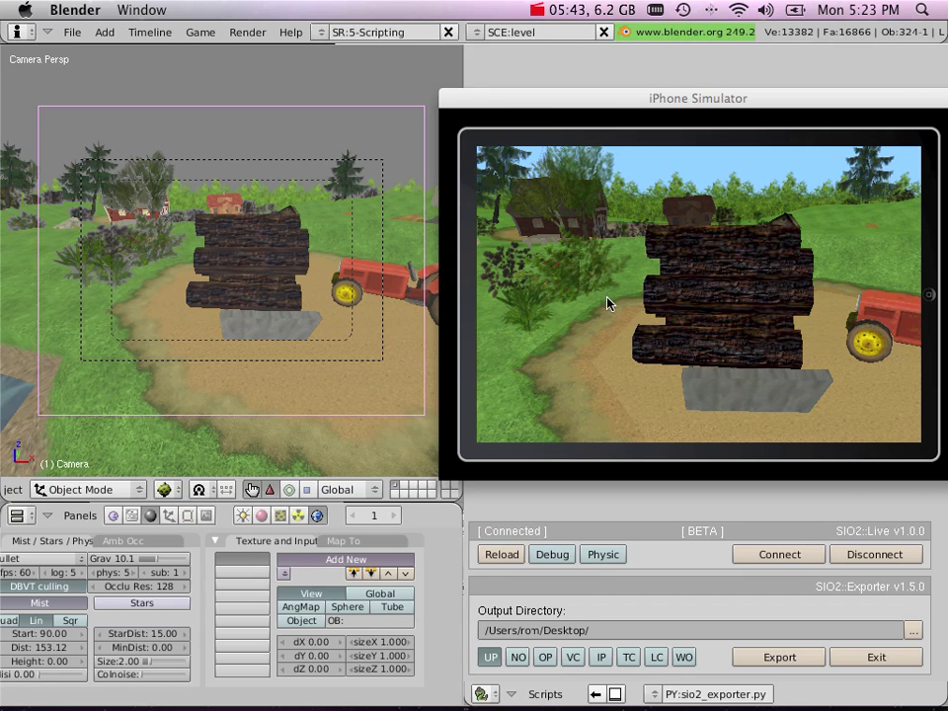
Edit the mesh of the top log in the pile and raise its upper face along Z, making the log thicker.
{"action": "right_click", "coordinate": [250, 262]}
{"action": "right_click", "coordinate": [251, 298]}
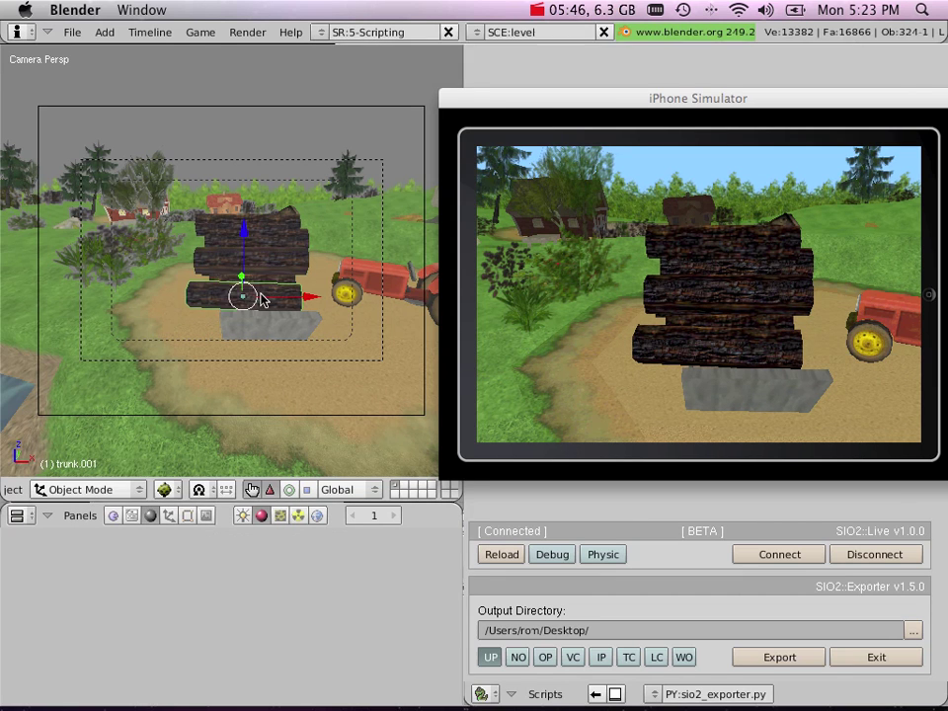
{"action": "key", "text": "Tab"}
{"action": "key", "text": "Tab"}
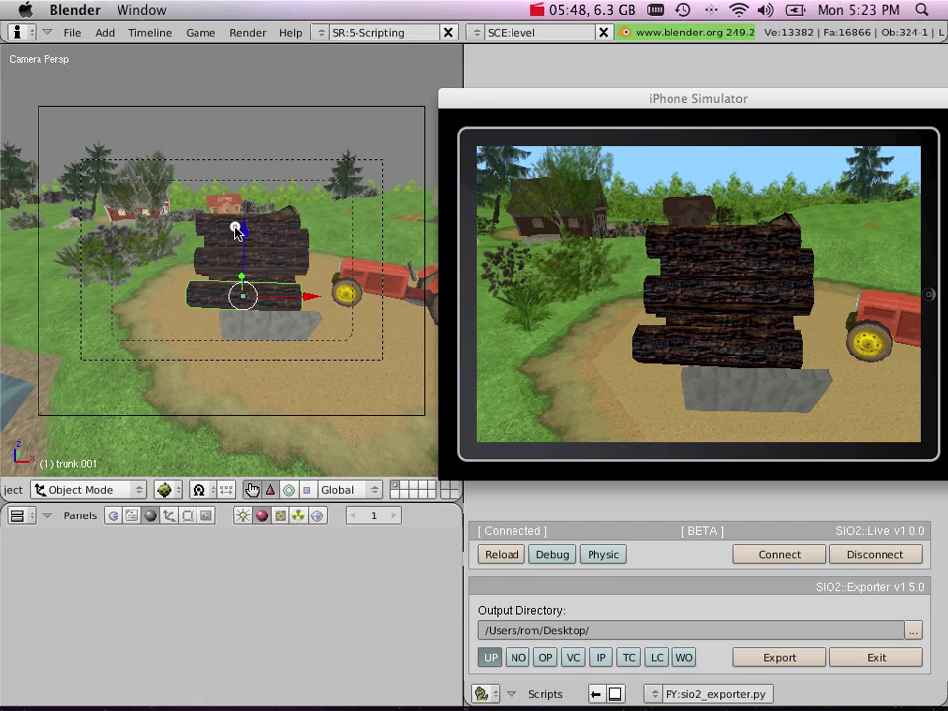
{"action": "right_click", "coordinate": [236, 230]}
{"action": "key", "text": "Tab"}
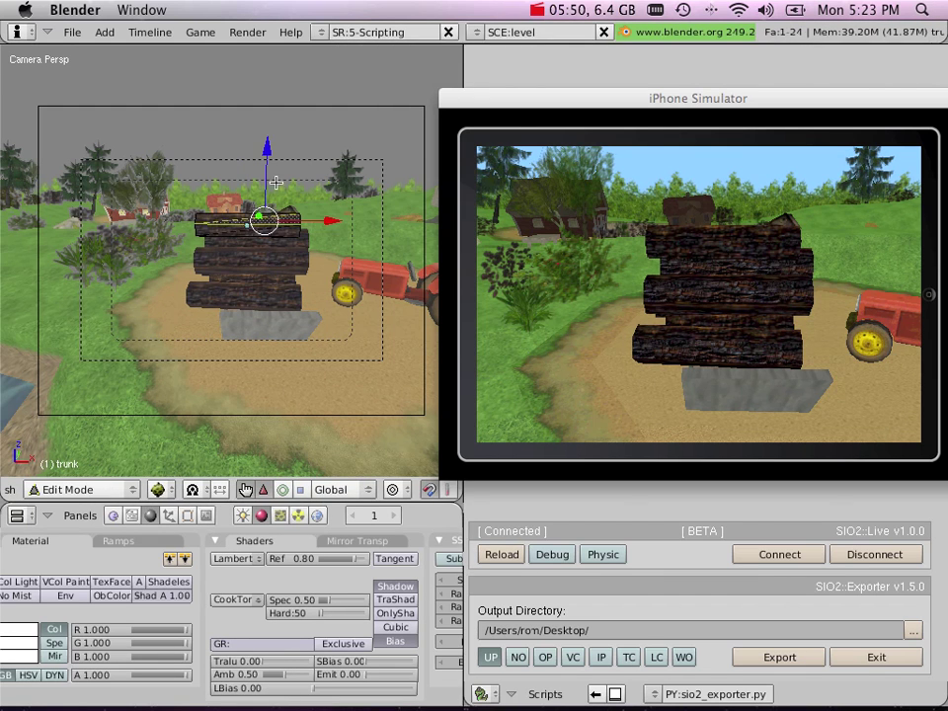
{"action": "left_click_drag", "start_coordinate": [266, 156], "coordinate": [266, 182]}
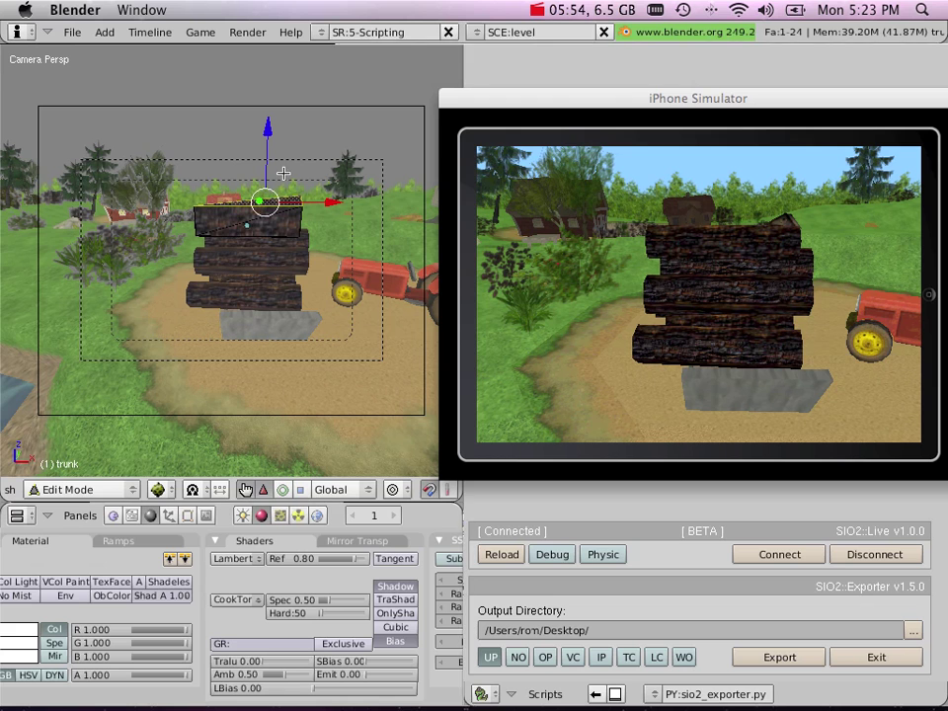
{"action": "key", "text": "Tab"}
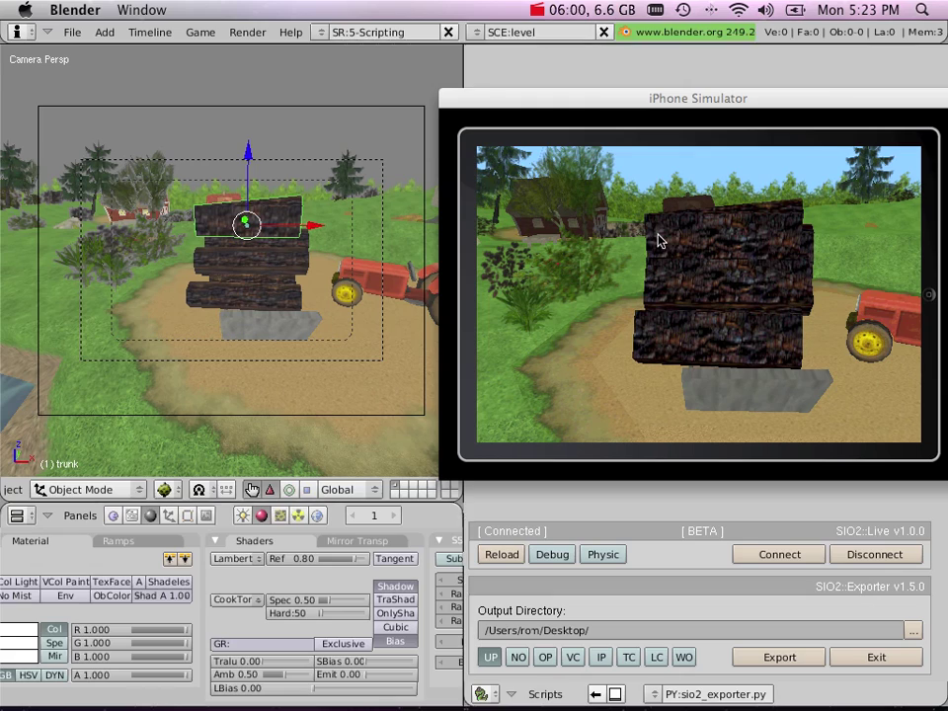
Select the camera and fly it past the pond and windmill to the dirt path running beside the river.
{"action": "right_click", "coordinate": [425, 160]}
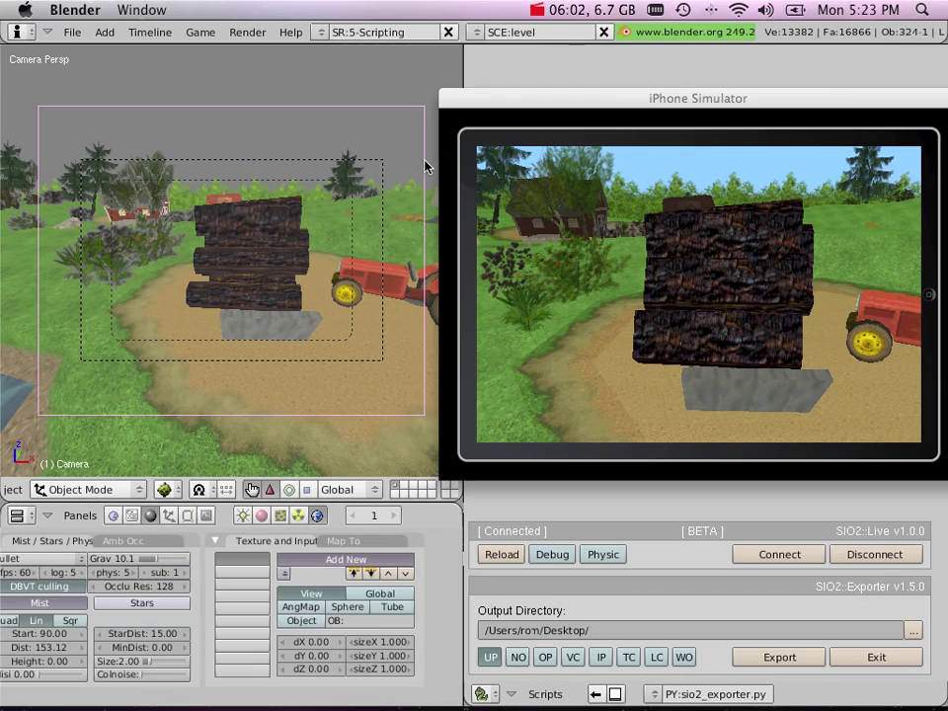
{"action": "key", "text": "shift+f"}
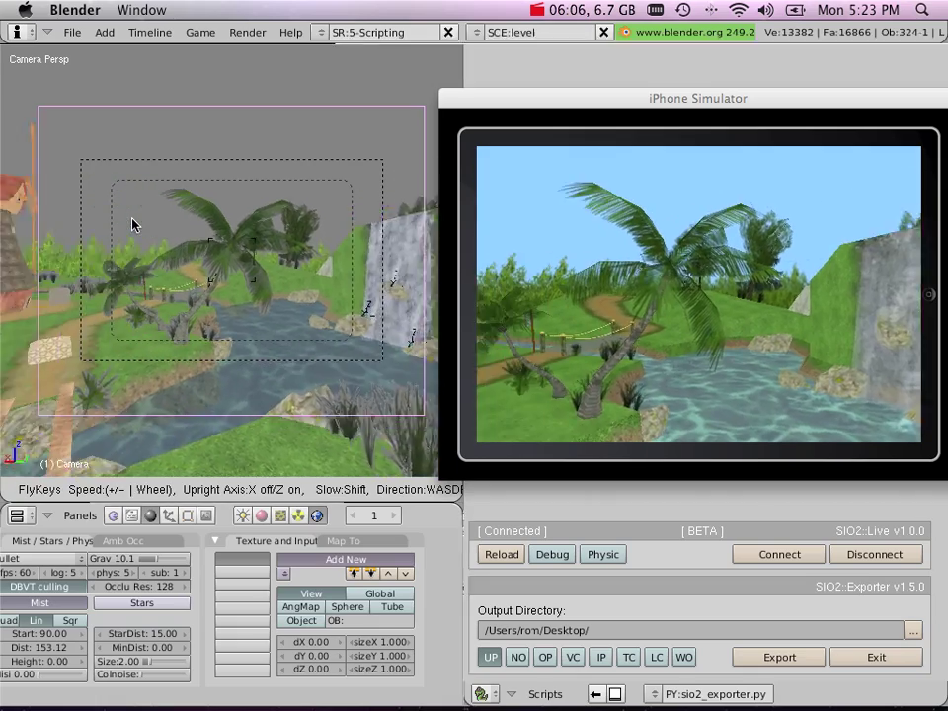
{"action": "left_click", "coordinate": [128, 233]}
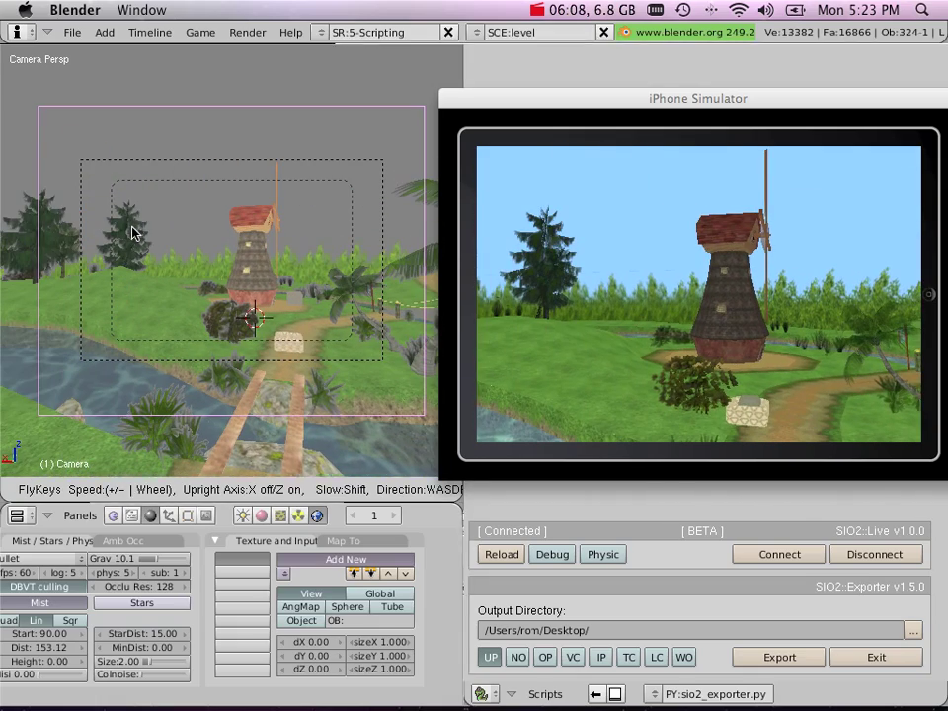
{"action": "key", "text": "shift+f"}
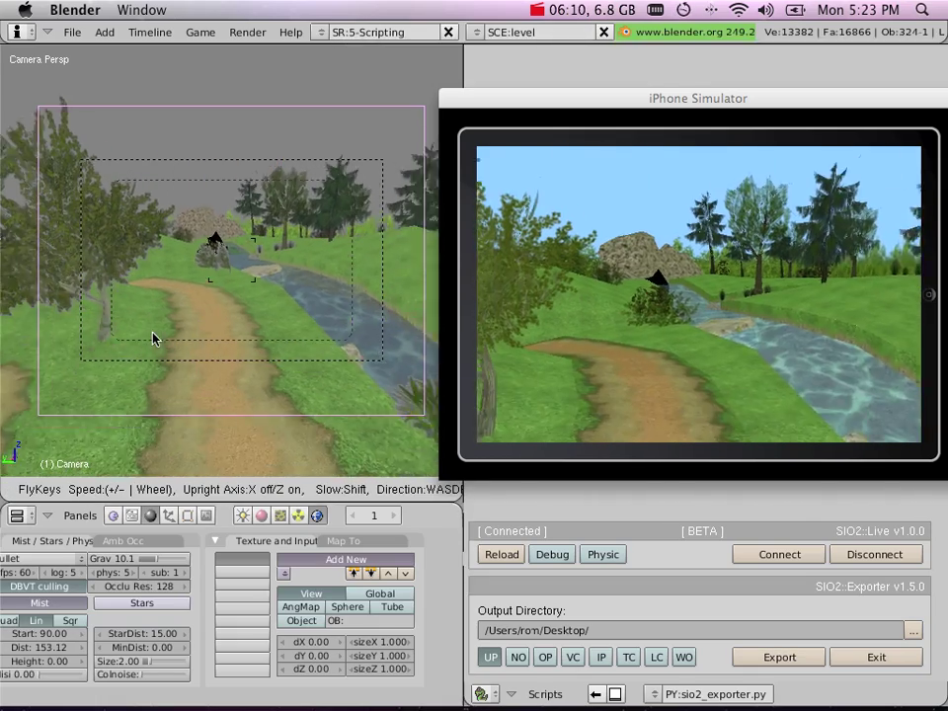
{"action": "left_click", "coordinate": [153, 336]}
Fly the camera to the rope-railed wooden bridge, facing the pond with the waterfall and the distant tractor.
{"action": "scroll", "coordinate": [282, 550], "scroll_direction": "up", "scroll_amount": 5}
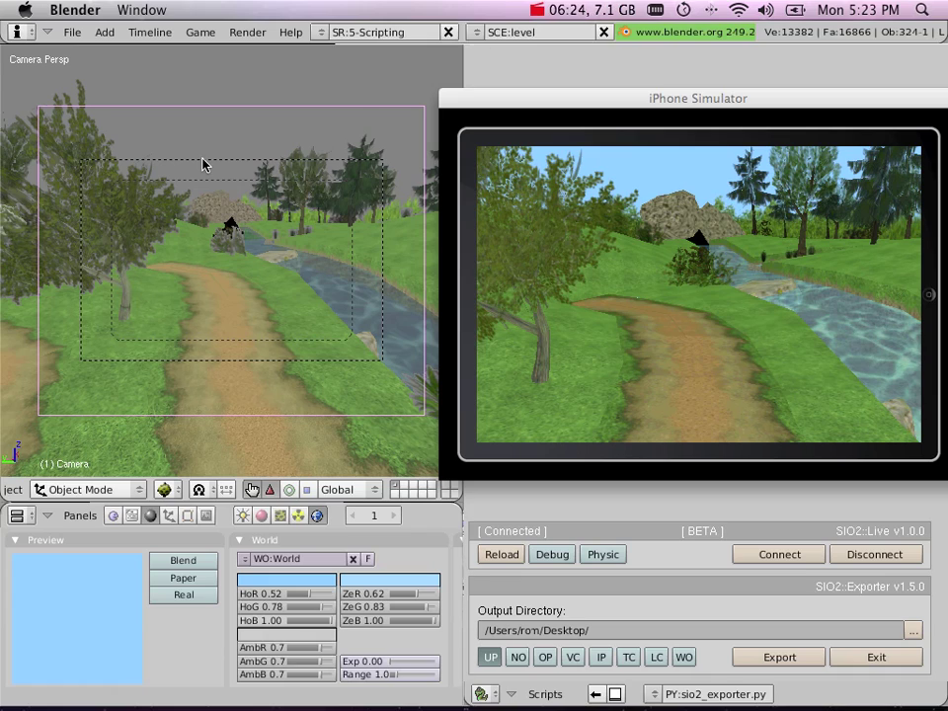
{"action": "key", "text": "shift+f"}
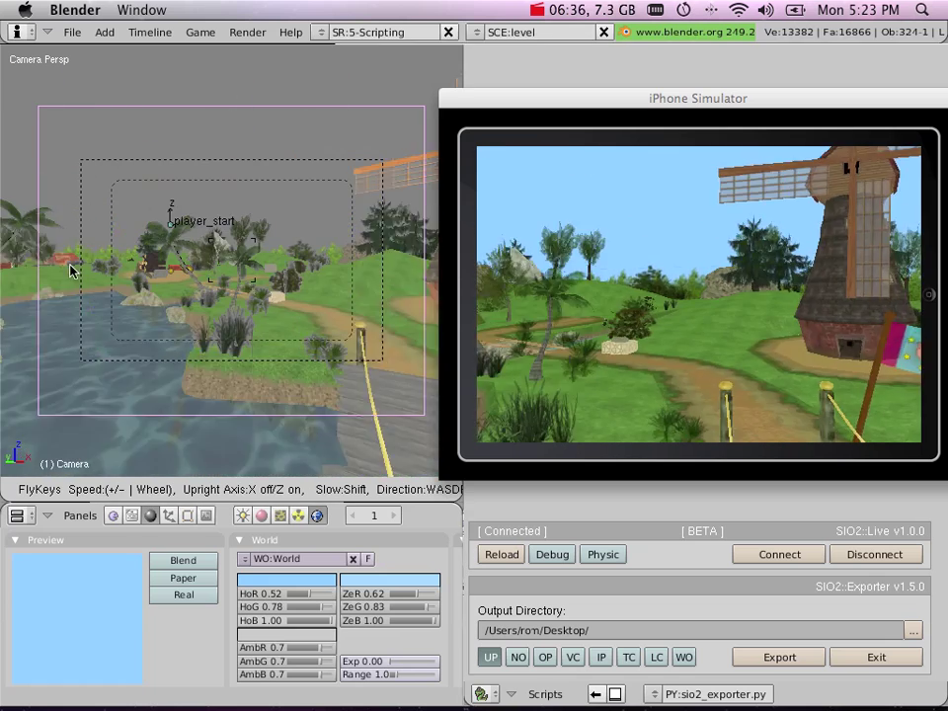
{"action": "left_click", "coordinate": [136, 212]}
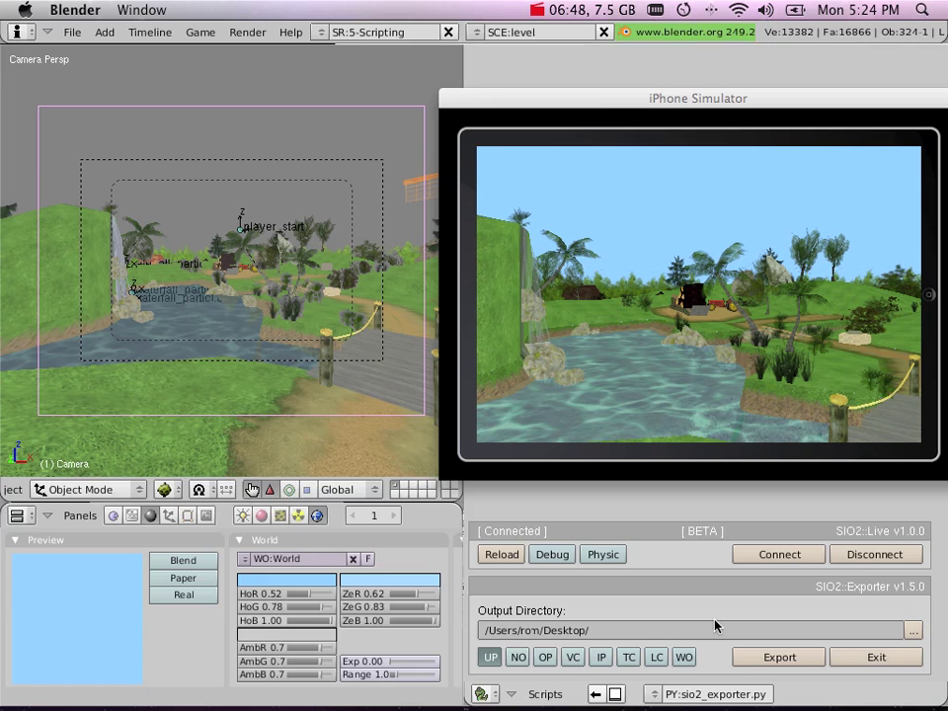
{"action": "left_click", "coordinate": [559, 12]}
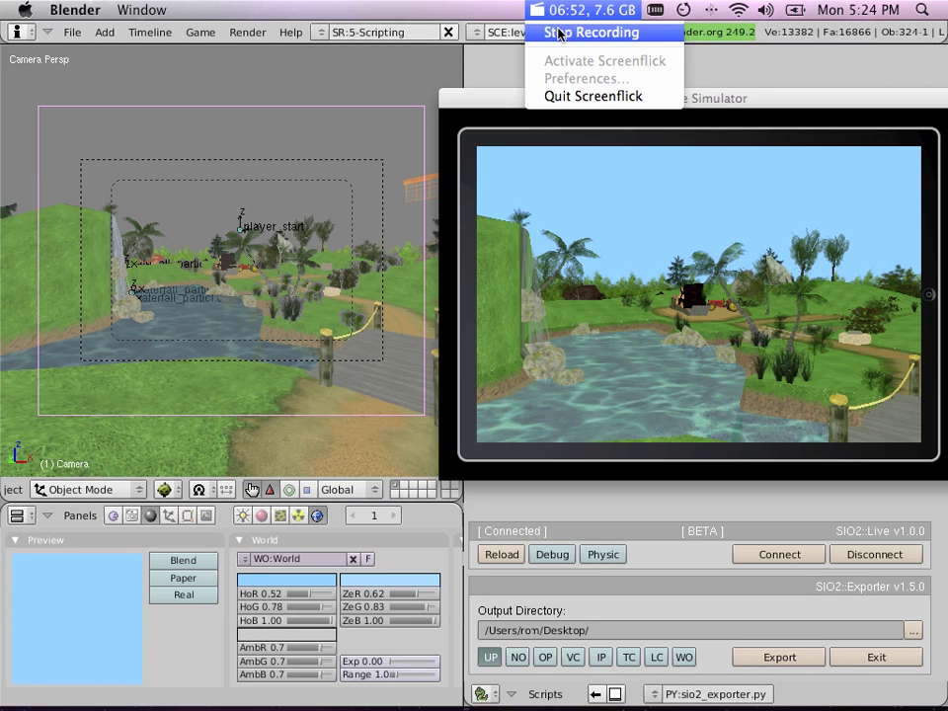